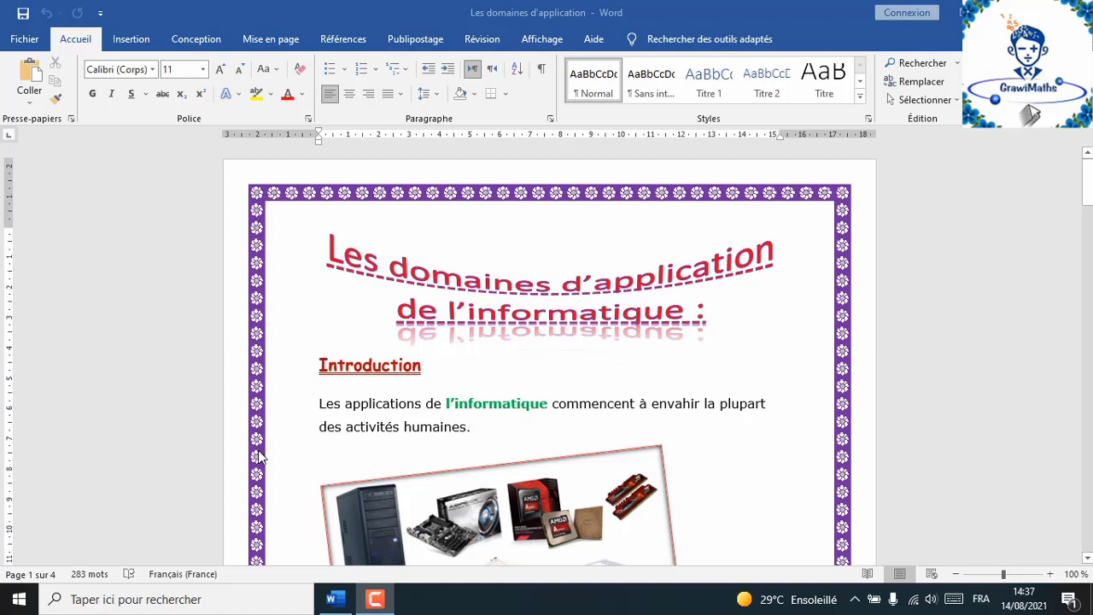
# Step: Insert a table with 5 columns and 3 rows on the empty line below the "L'ordinateur de bureau" heading
pyautogui.scroll(-2, 493, 431)
pyautogui.scroll(-9, 491, 440)
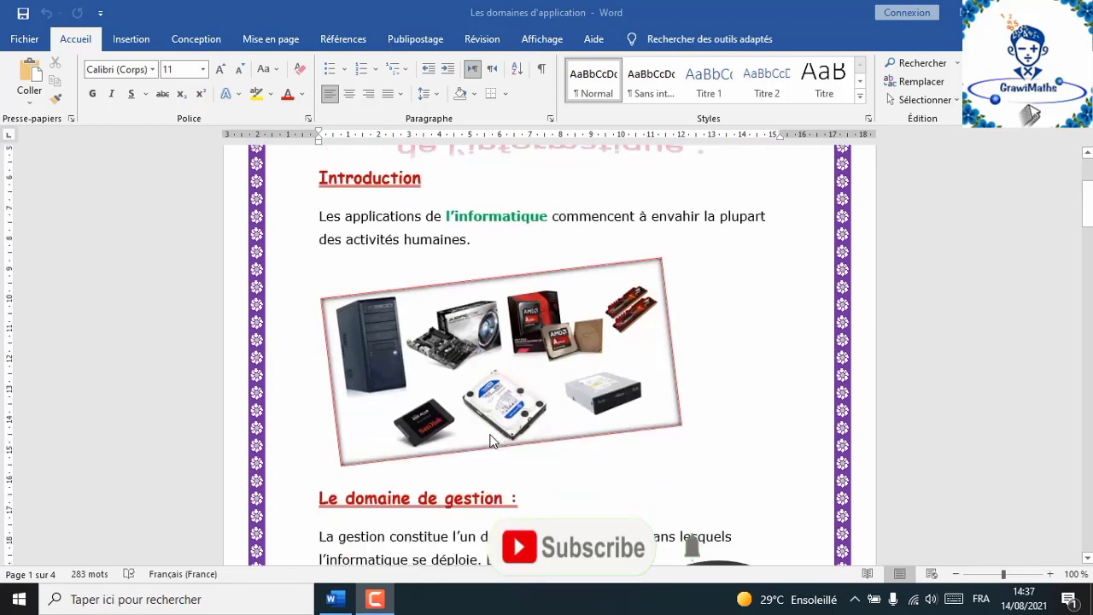
pyautogui.scroll(-12, 486, 452)
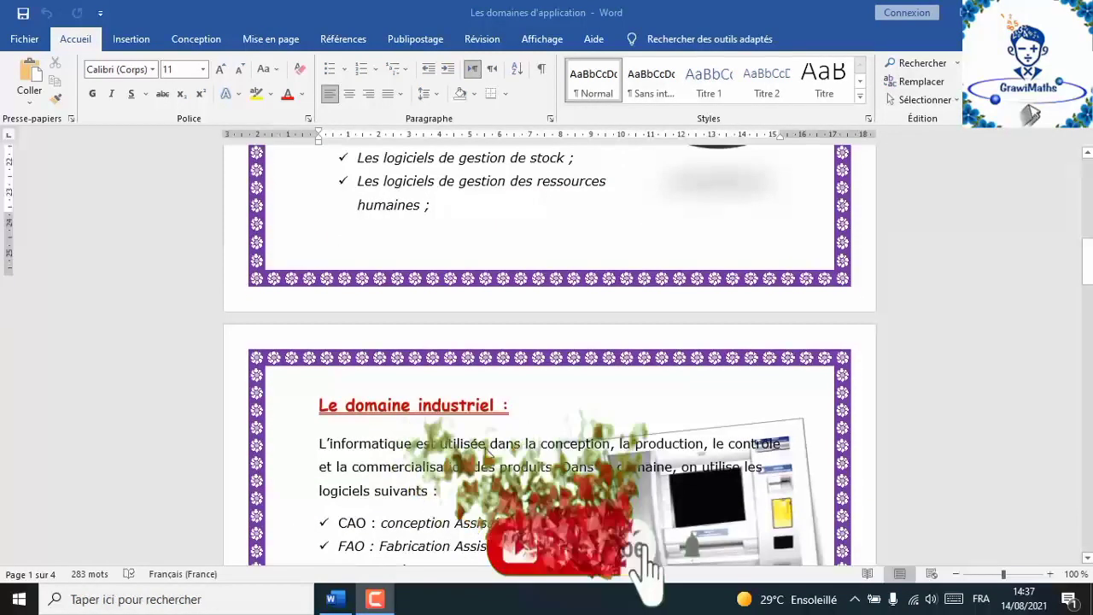
pyautogui.scroll(-10, 487, 453)
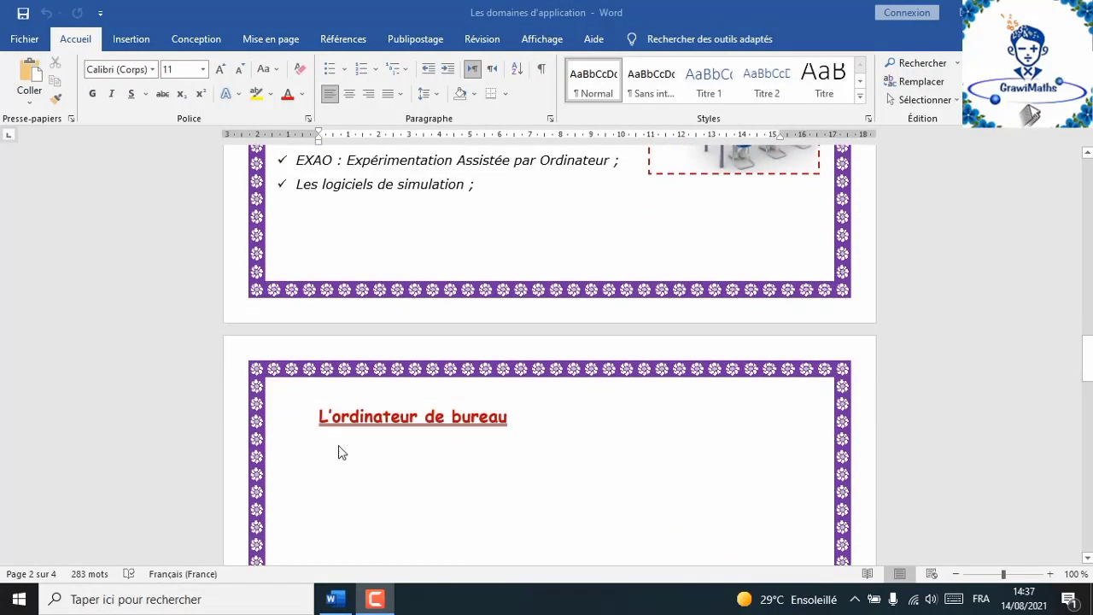
pyautogui.click(338, 453)
pyautogui.click(347, 446)
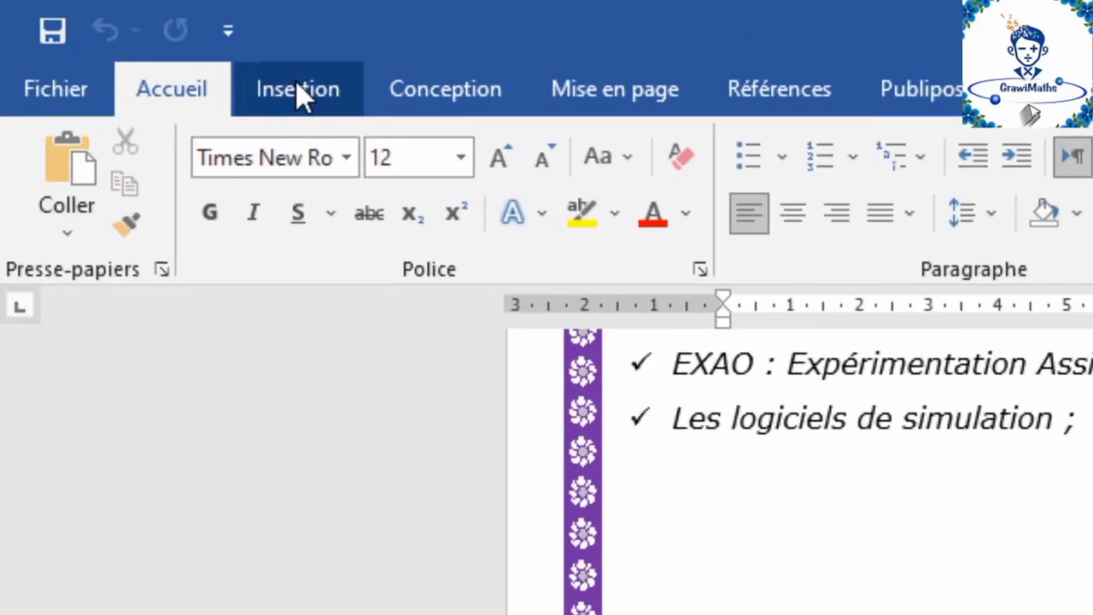
pyautogui.click(298, 86)
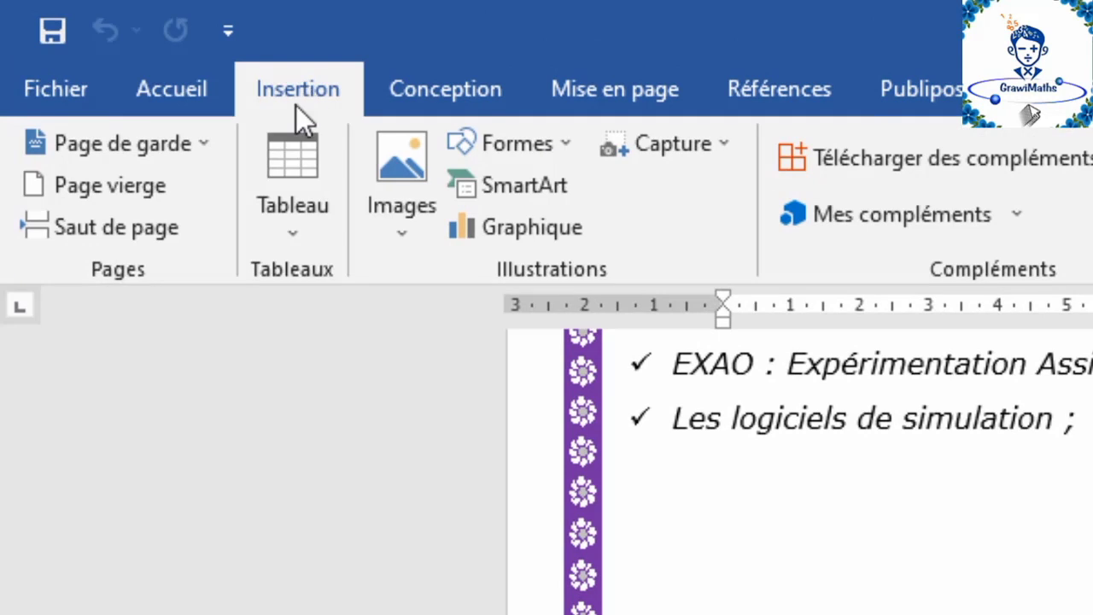
pyautogui.click(295, 232)
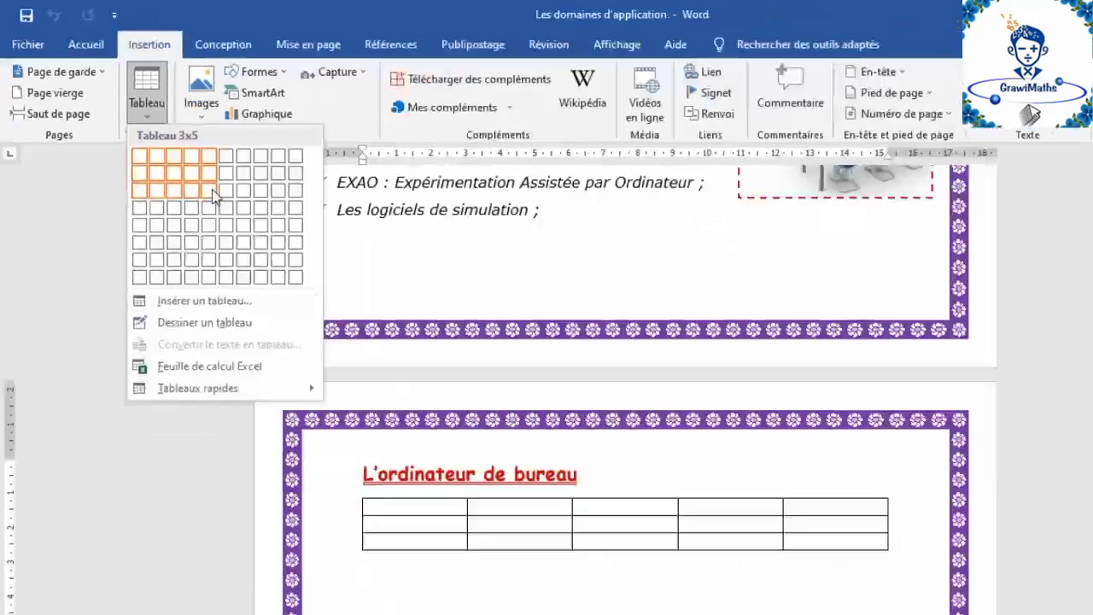
pyautogui.click(417, 380)
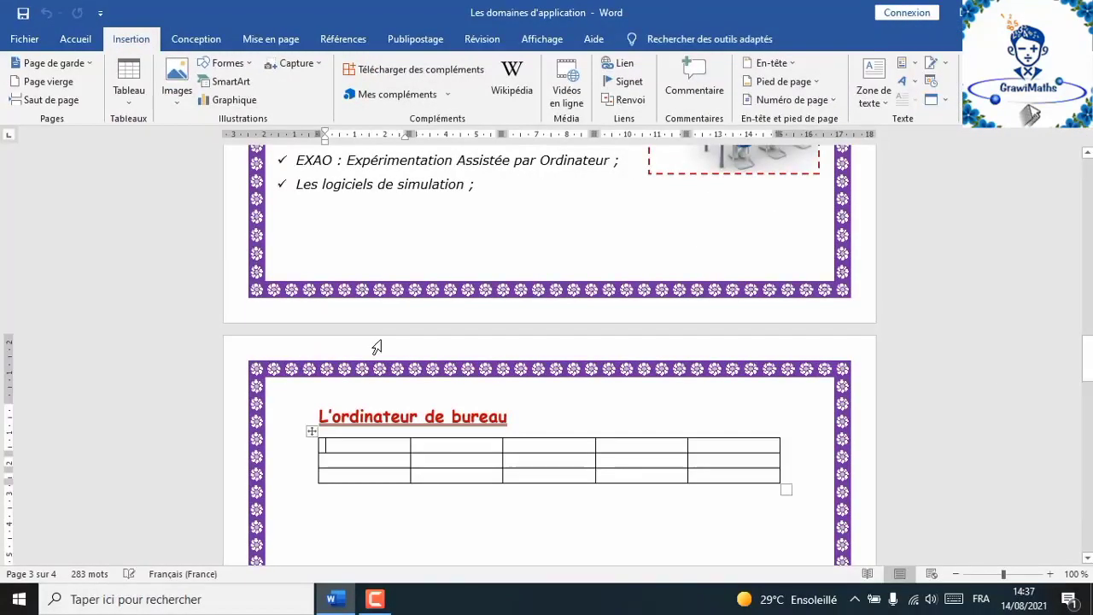
# Step: Move the 5-column table down away from the heading and enlarge it so its rows become much taller
pyautogui.scroll(-3, 598, 438)
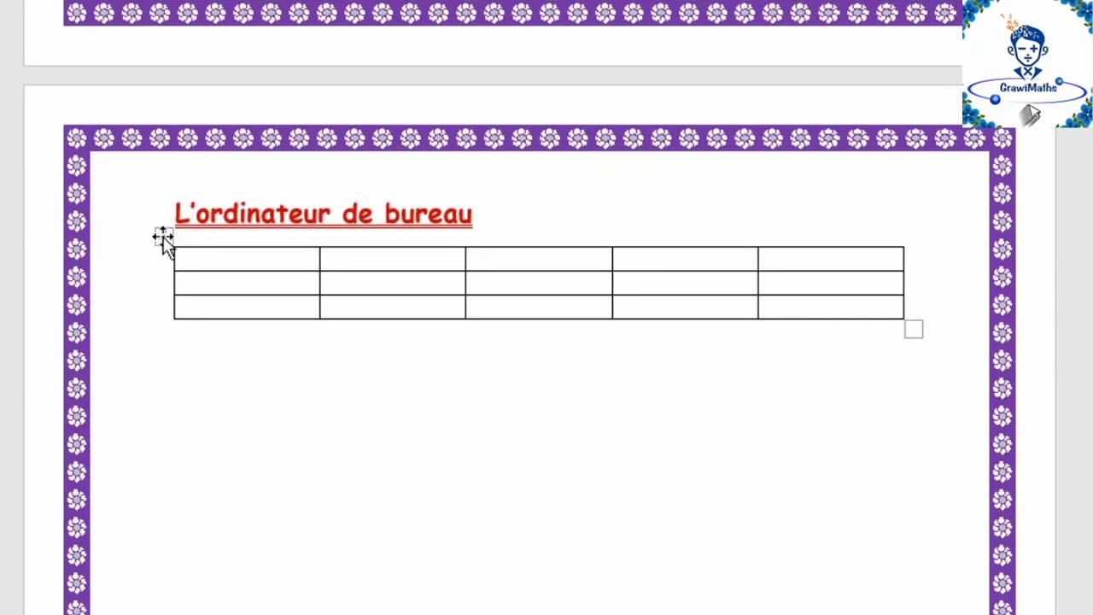
pyautogui.moveTo(163, 239); pyautogui.dragTo(161, 386)
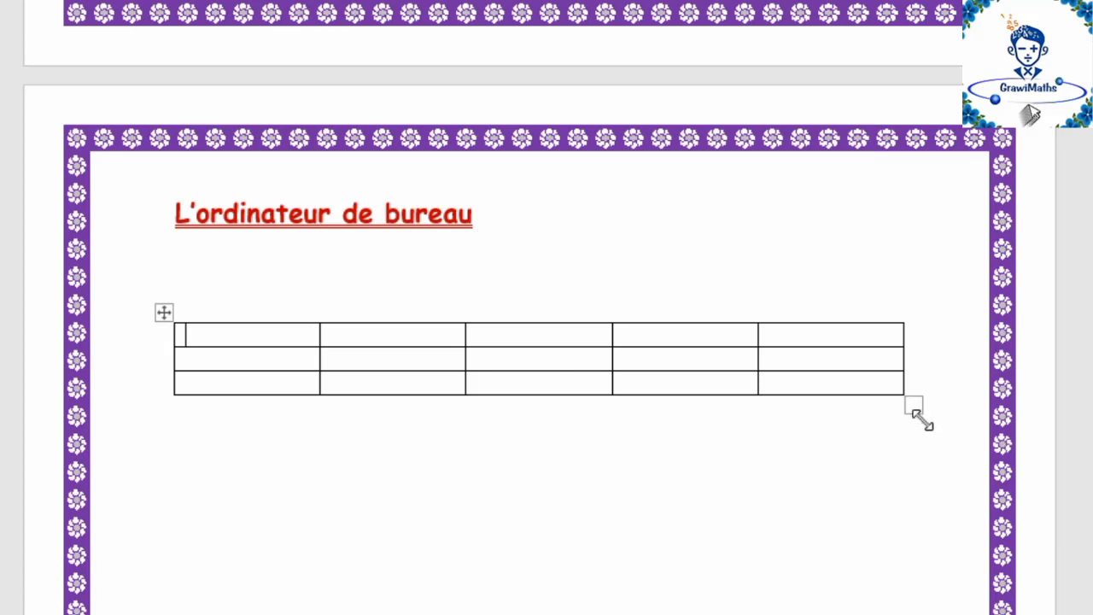
pyautogui.moveTo(921, 418); pyautogui.dragTo(929, 591)
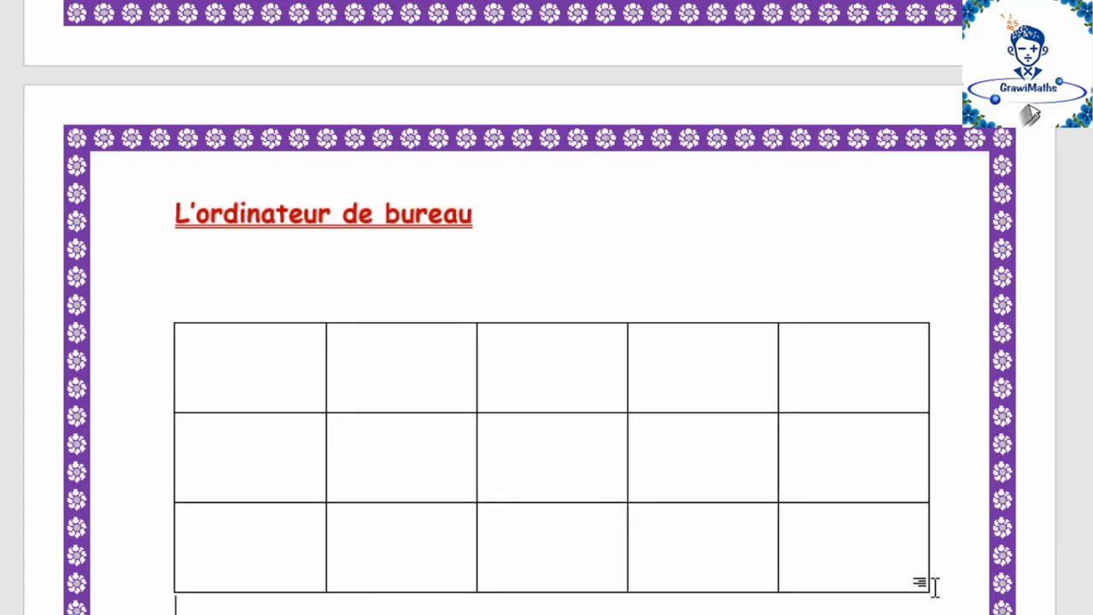
pyautogui.scroll(-3, 682, 418)
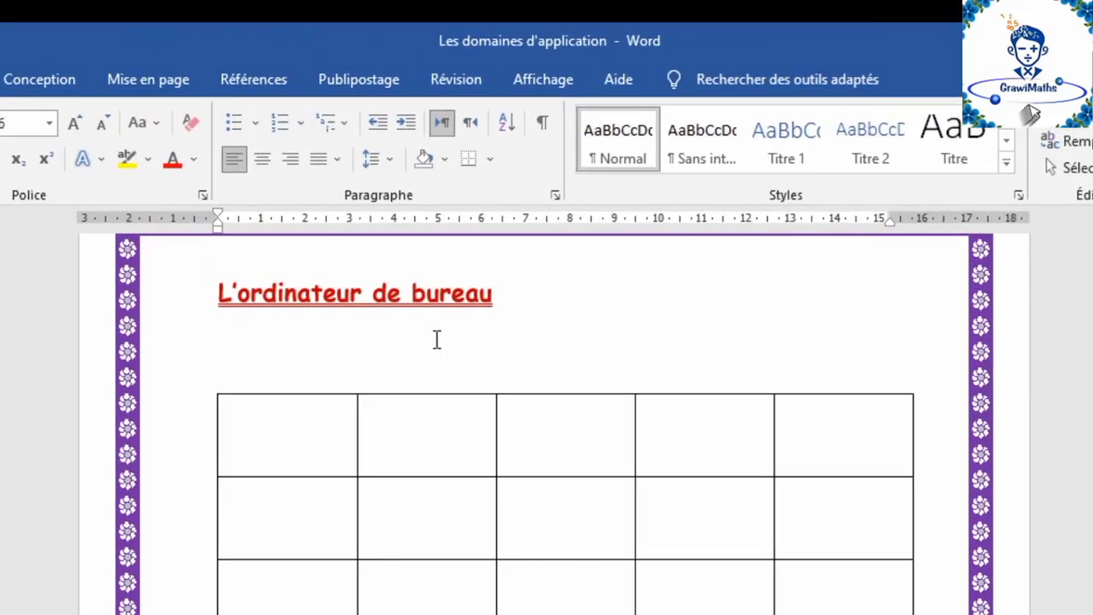
# Step: Delete the entire 5-column table under the "L'ordinateur de bureau" heading
pyautogui.click(410, 431)
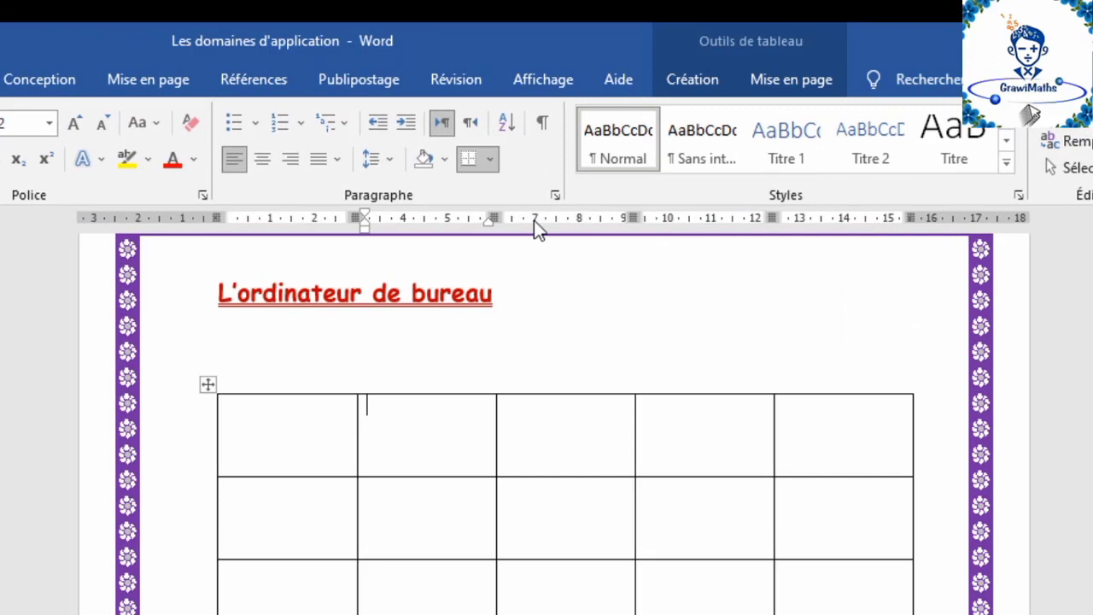
pyautogui.click(687, 81)
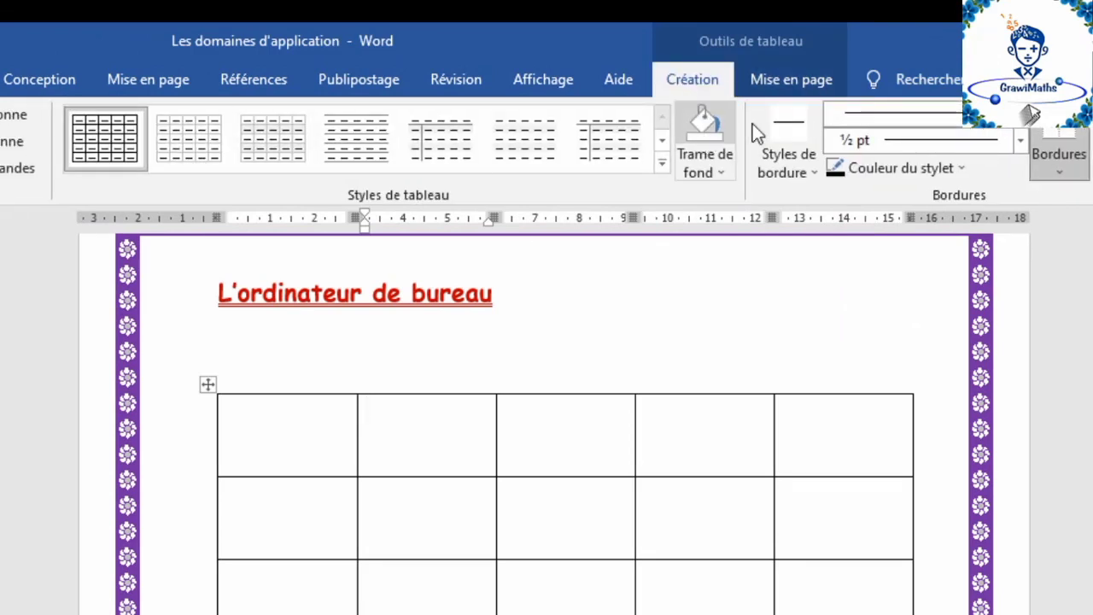
pyautogui.click(783, 85)
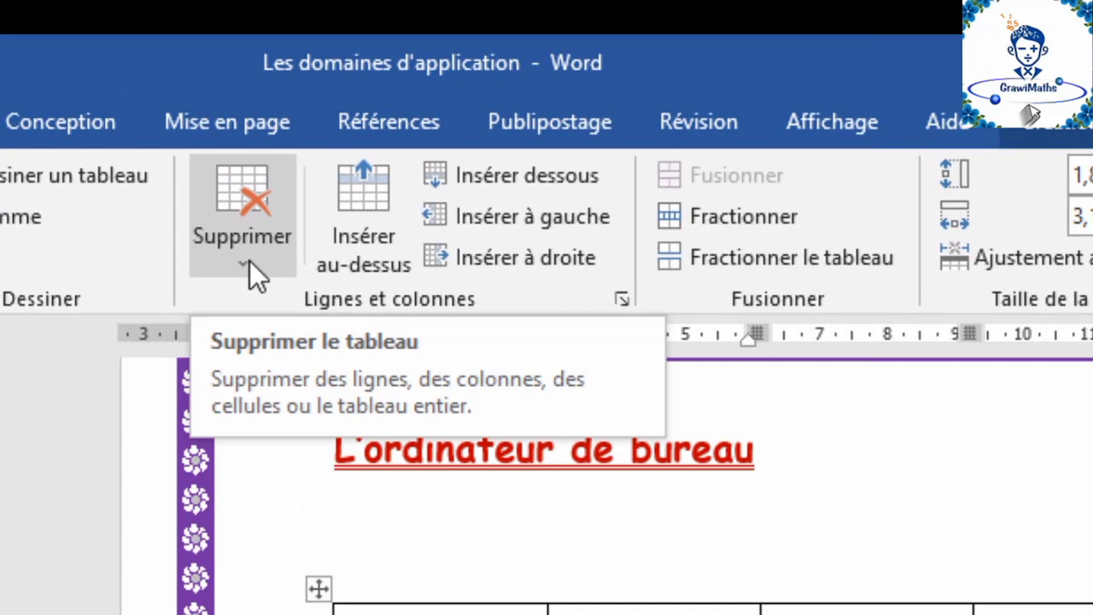
pyautogui.click(248, 261)
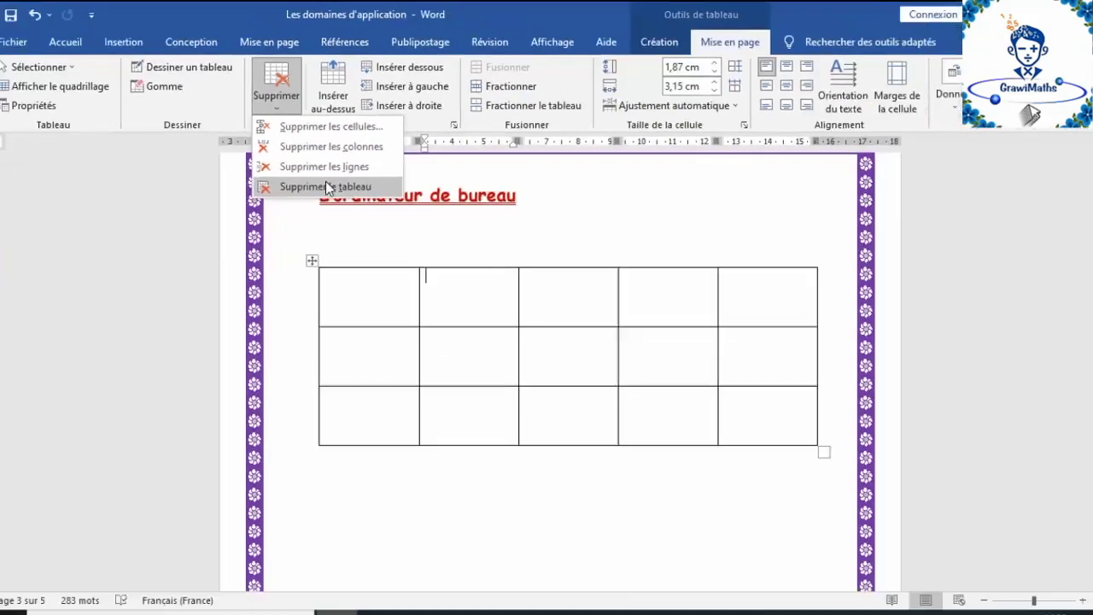
pyautogui.click(329, 187)
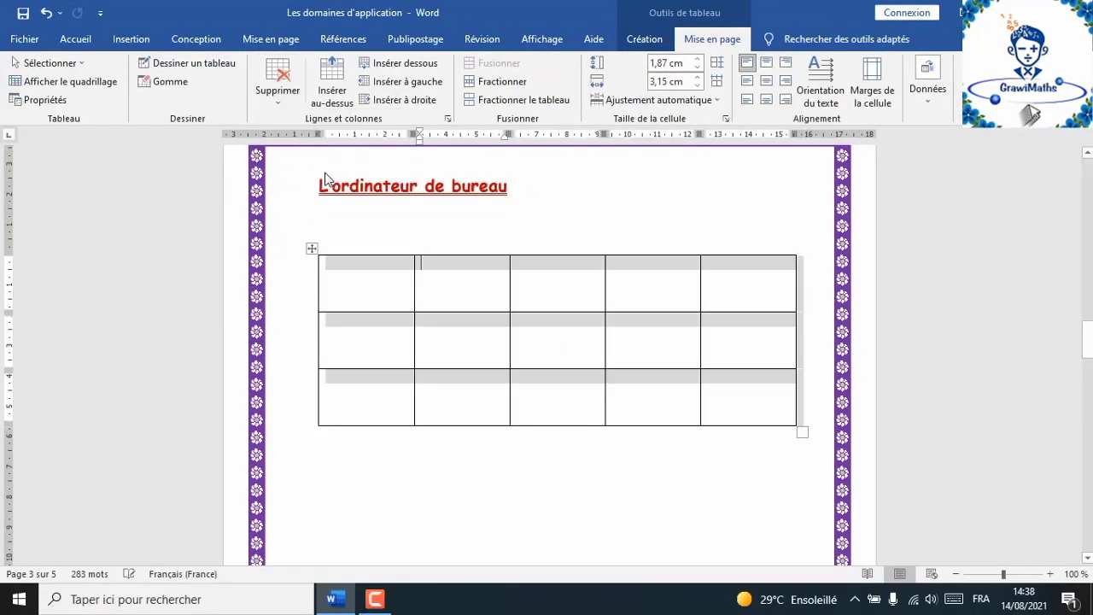
# Step: Use Draw Table to draw an outer table frame about 15.5 cm wide below the "L'ordinateur de bureau" heading
pyautogui.click(332, 216)
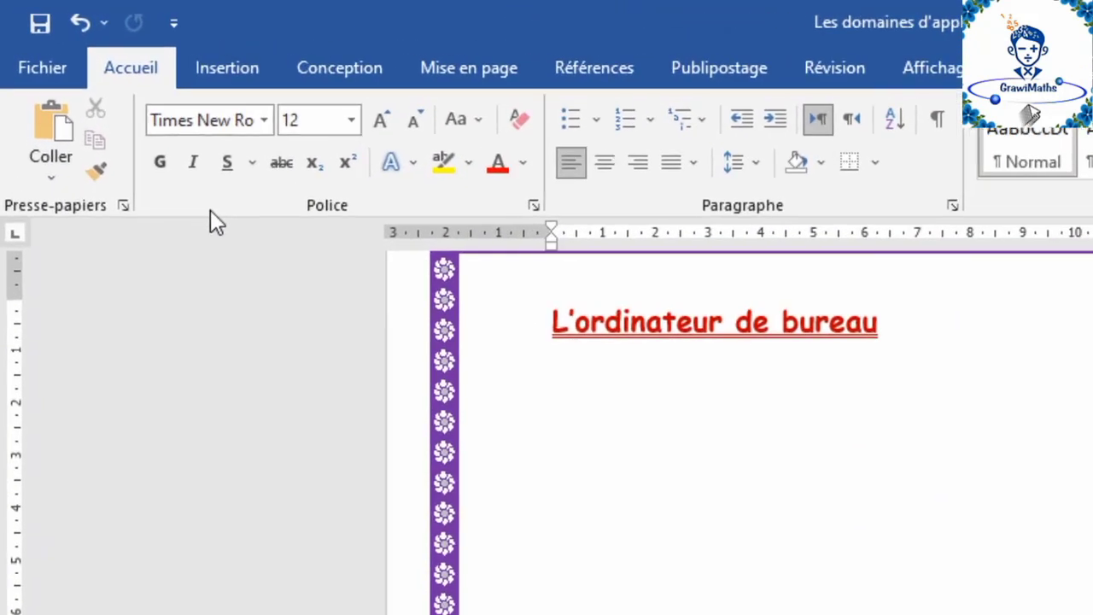
pyautogui.click(229, 72)
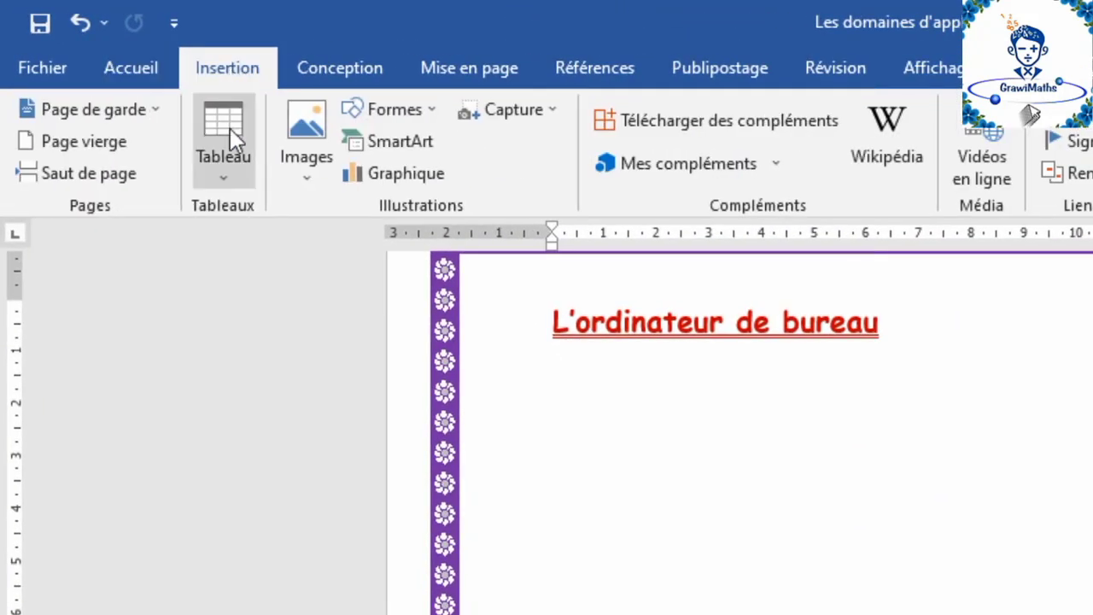
pyautogui.click(226, 169)
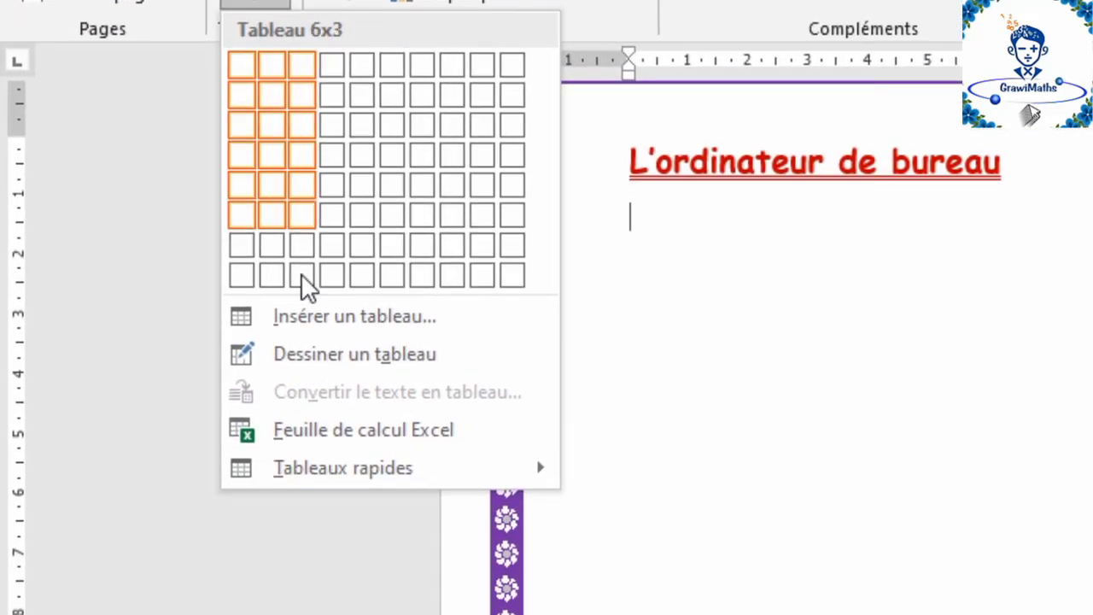
pyautogui.click(331, 354)
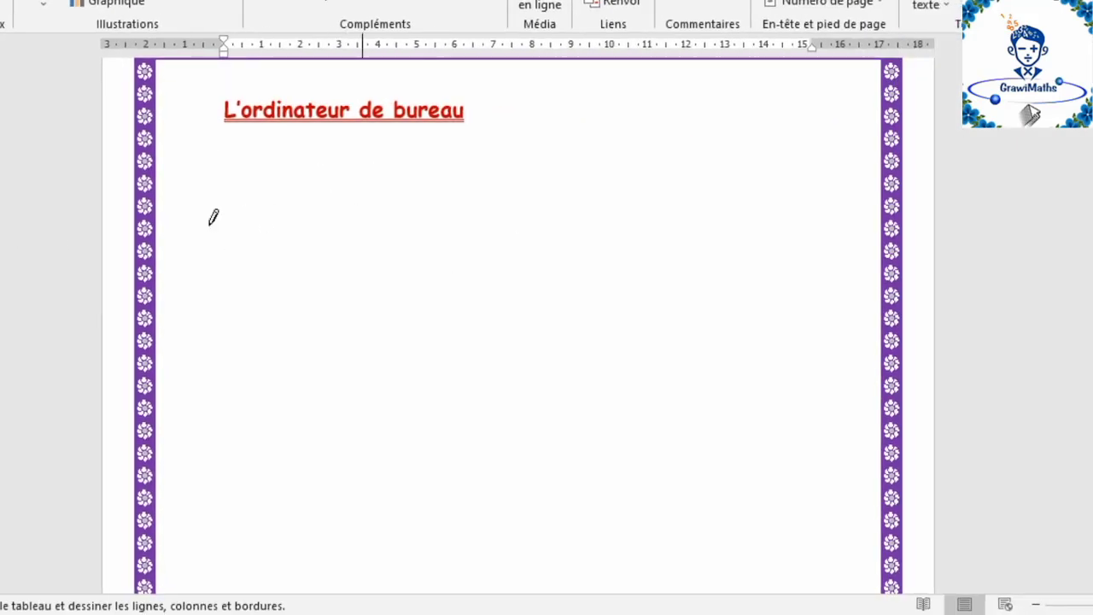
pyautogui.moveTo(225, 171)
pyautogui.mouseDown()
pyautogui.moveTo(637, 285)
pyautogui.moveTo(822, 475)
pyautogui.mouseUp()
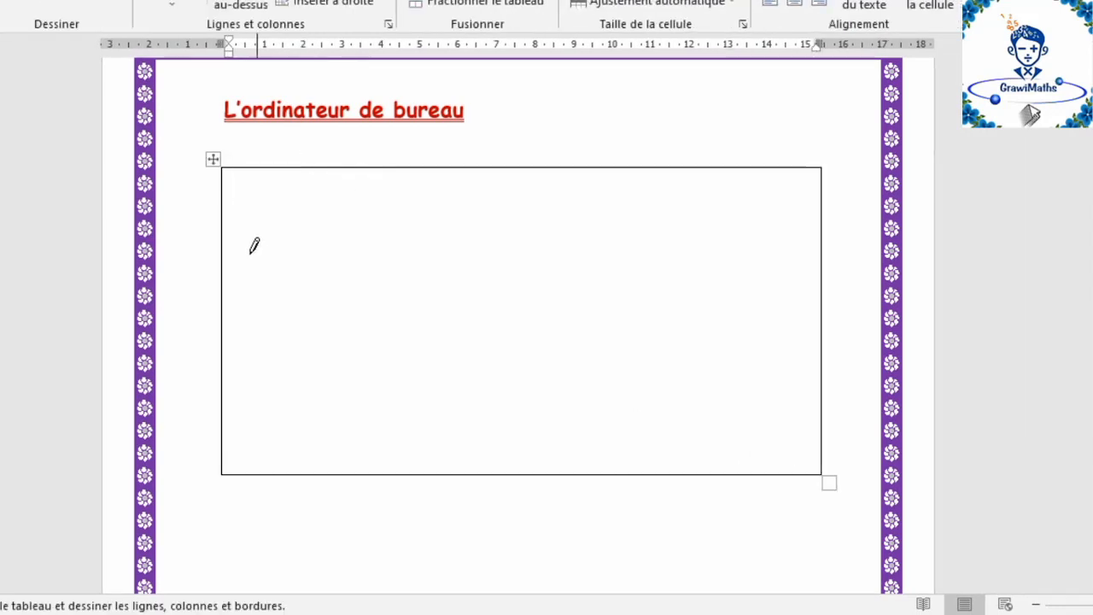
# Step: Divide the drawn frame with a full-width row line, a column line beneath it, and a further row and column line in the lower-right area
pyautogui.moveTo(225, 248)
pyautogui.mouseDown()
pyautogui.moveTo(708, 256)
pyautogui.moveTo(580, 259)
pyautogui.mouseUp()
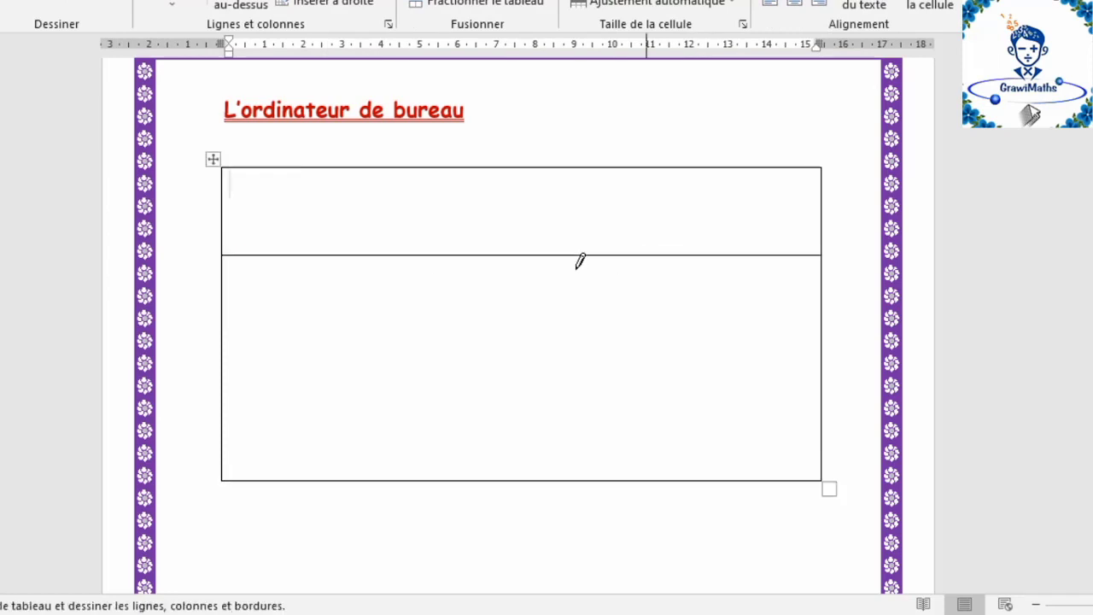
pyautogui.moveTo(346, 254); pyautogui.dragTo(347, 435)
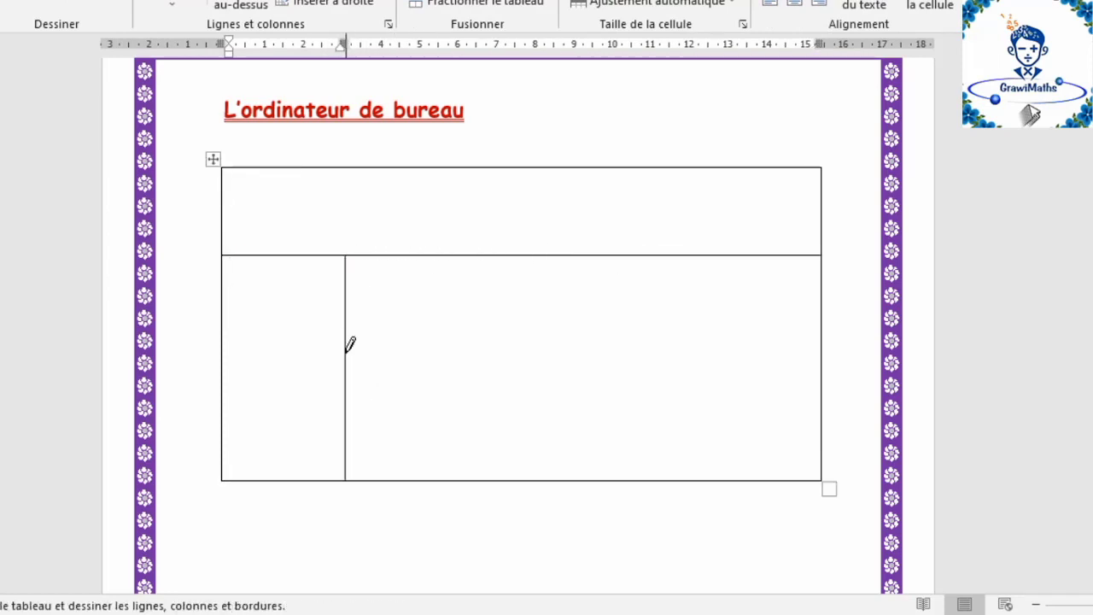
pyautogui.moveTo(346, 352)
pyautogui.mouseDown()
pyautogui.moveTo(678, 352)
pyautogui.moveTo(577, 353)
pyautogui.moveTo(512, 410)
pyautogui.moveTo(527, 415)
pyautogui.mouseUp()
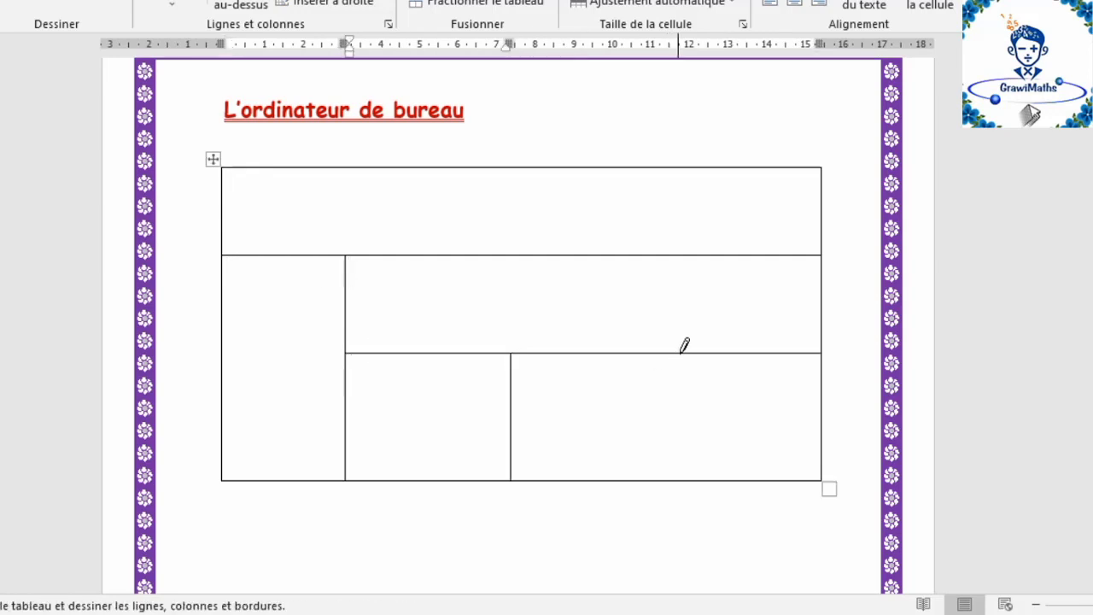
pyautogui.press('Escape')
# Step: Delete the entire hand-drawn table
pyautogui.click(678, 371)
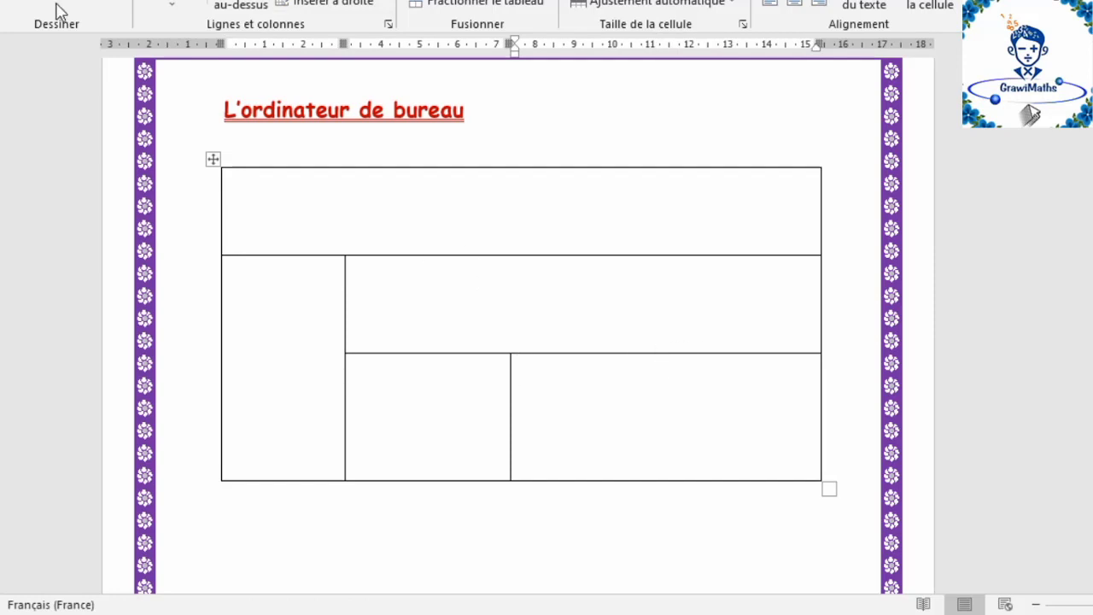
pyautogui.click(171, 5)
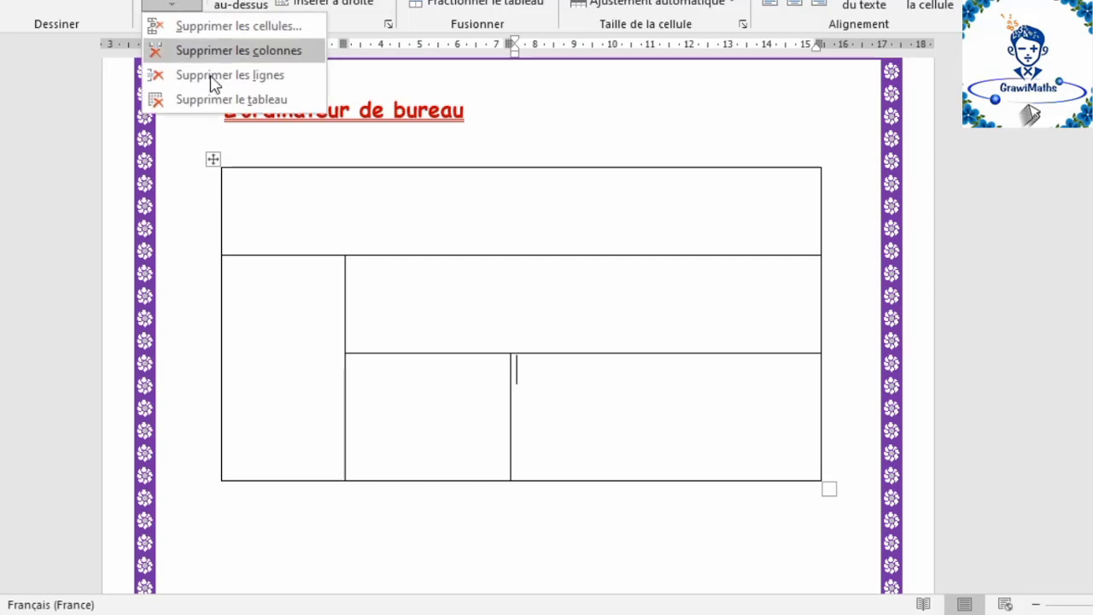
pyautogui.click(224, 100)
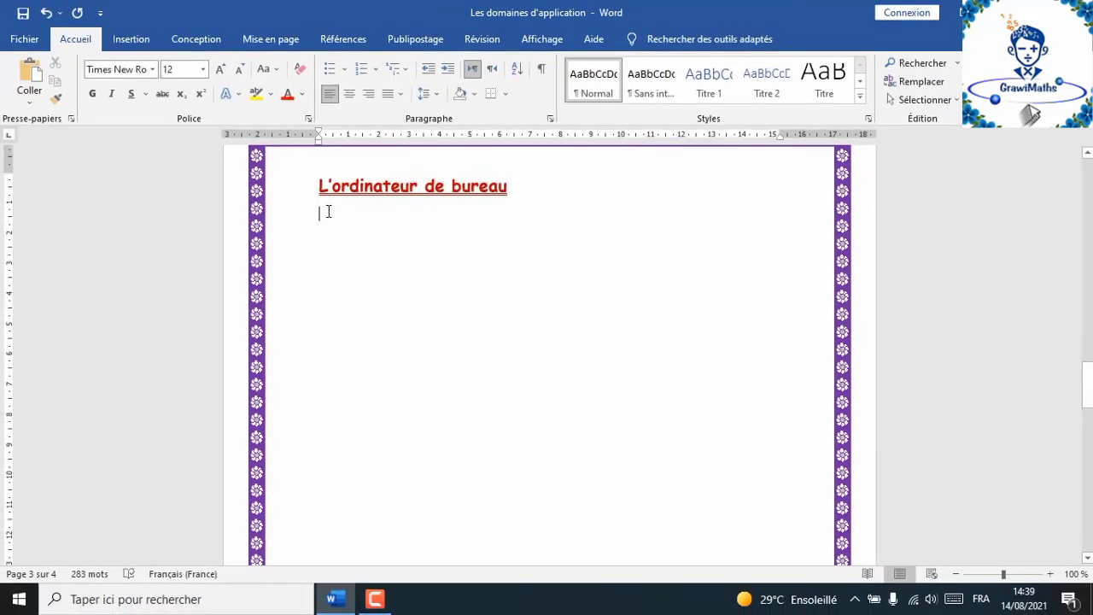
# Step: Insert a table with 4 columns and 10 rows, fixed automatic column width, on the line below the "L'ordinateur de bureau" heading
pyautogui.click(328, 206)
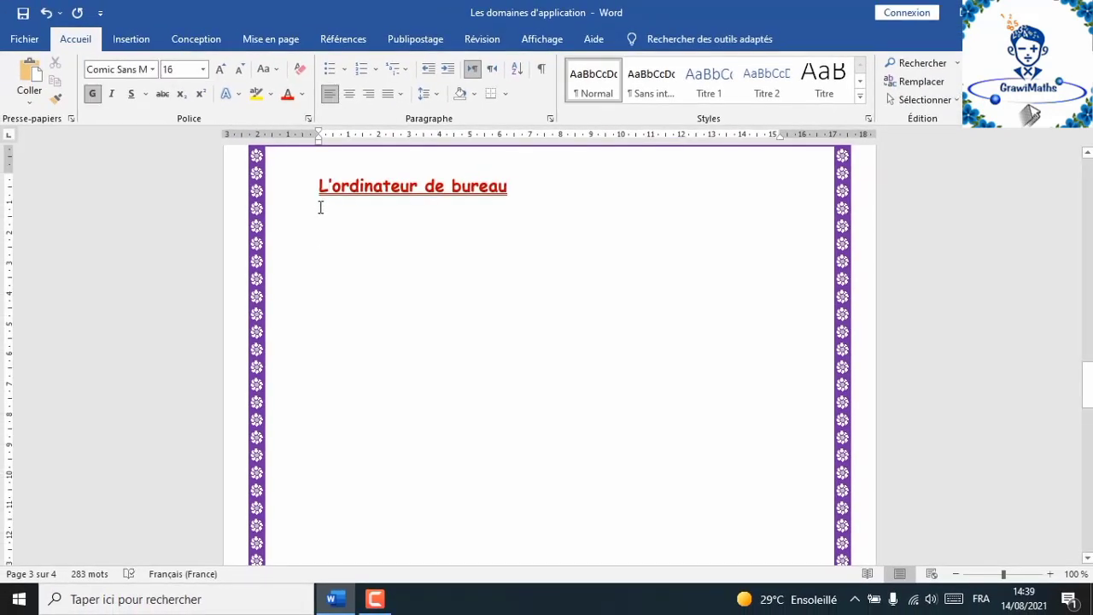
pyautogui.click(320, 208)
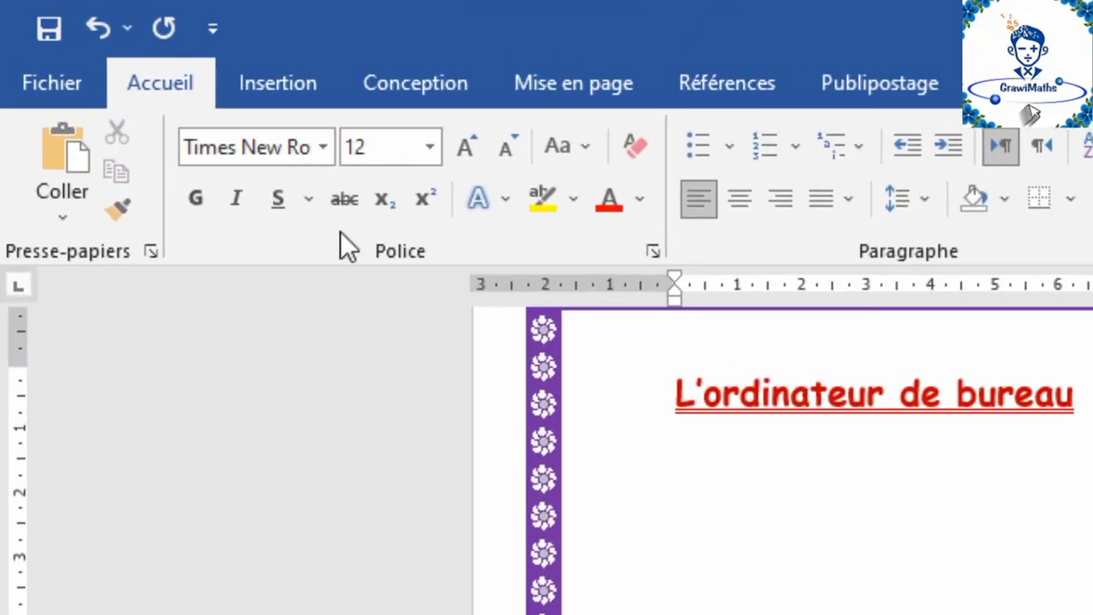
pyautogui.click(278, 83)
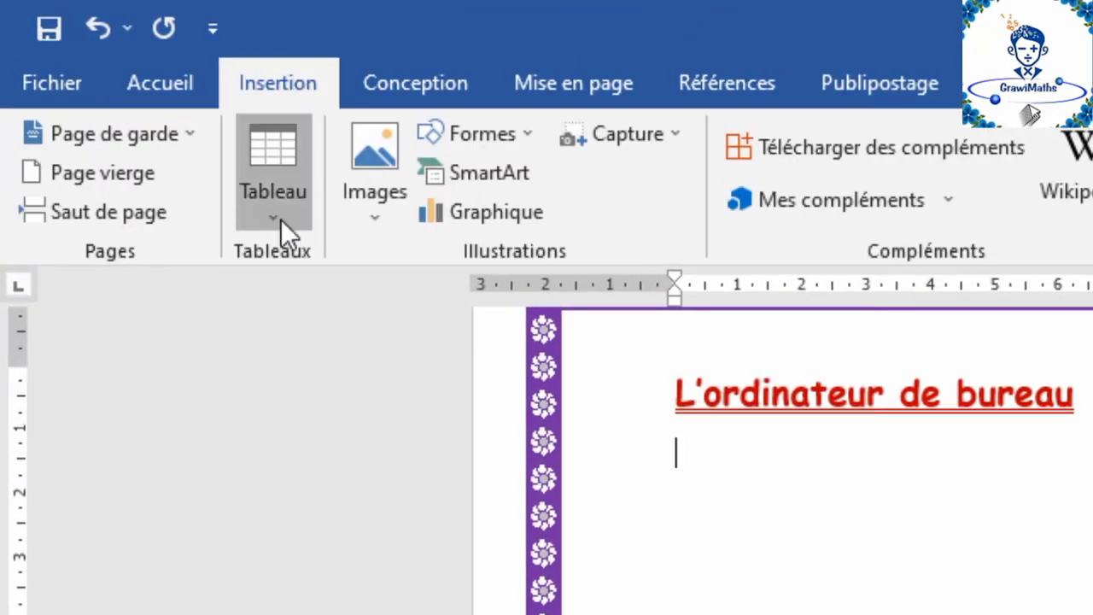
pyautogui.click(282, 220)
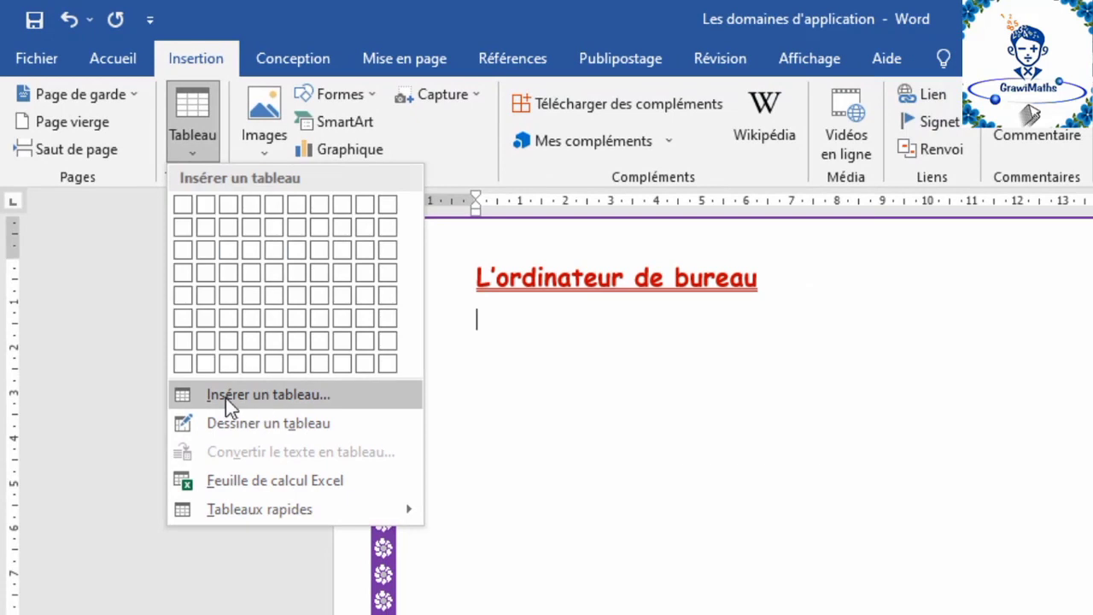
pyautogui.click(245, 396)
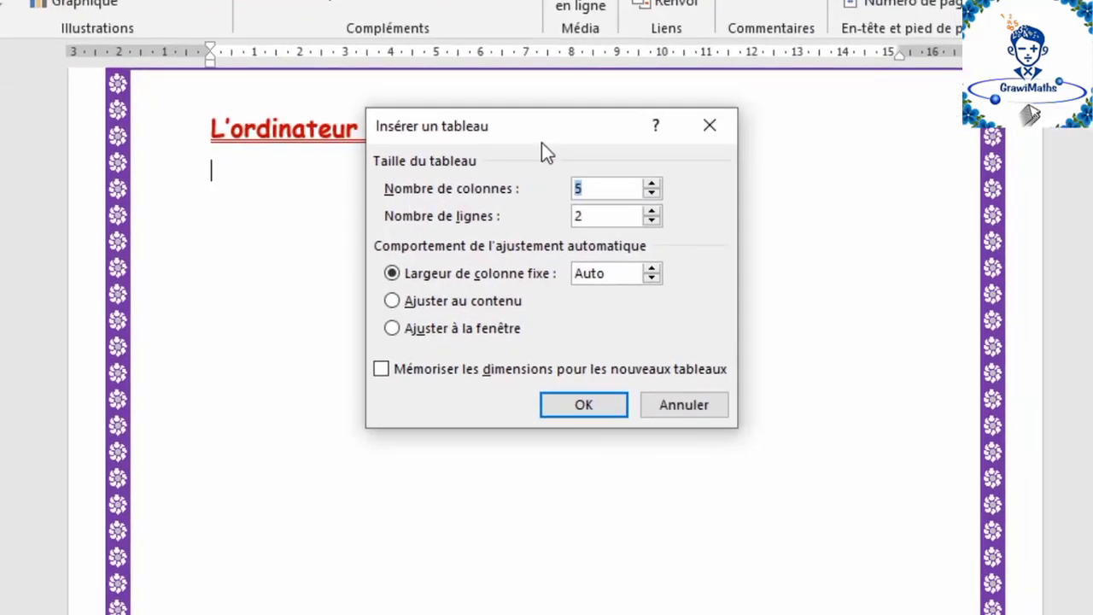
pyautogui.moveTo(542, 143); pyautogui.dragTo(531, 196)
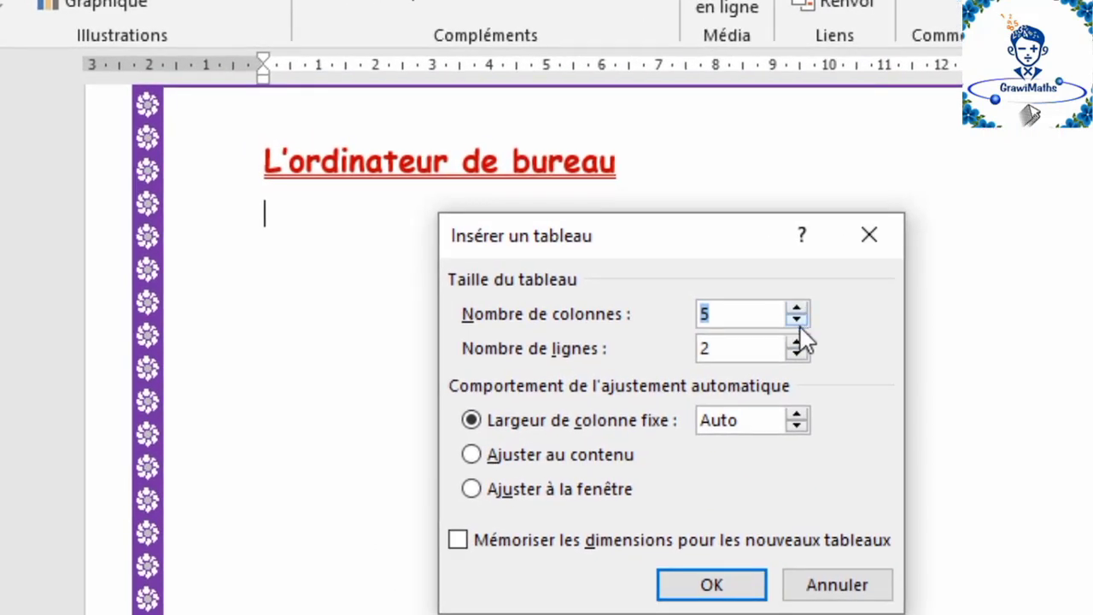
pyautogui.click(796, 320)
pyautogui.click(796, 343)
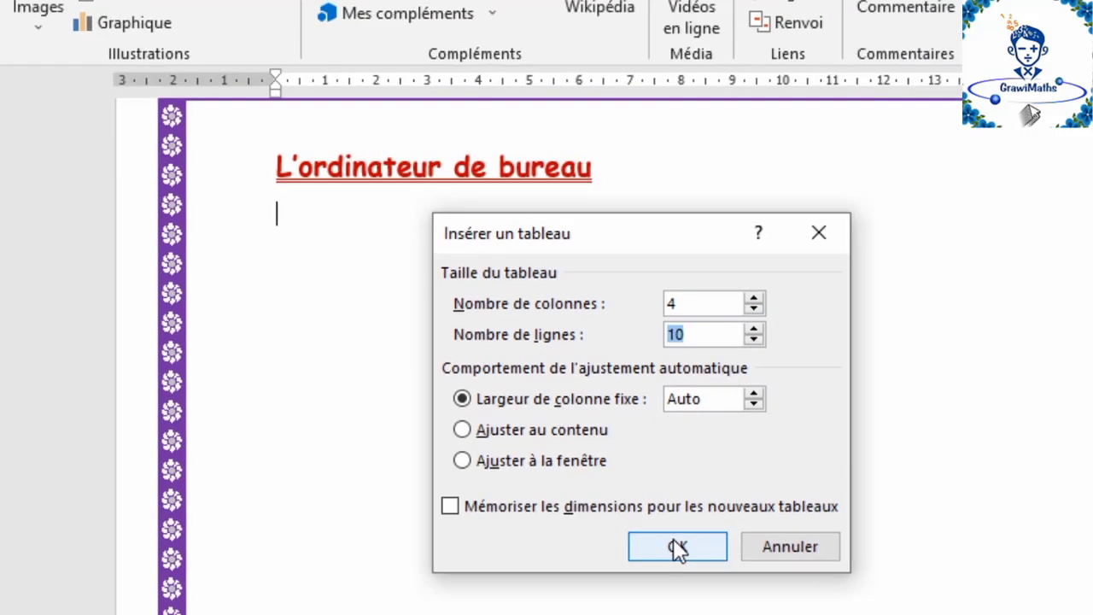
pyautogui.click(714, 583)
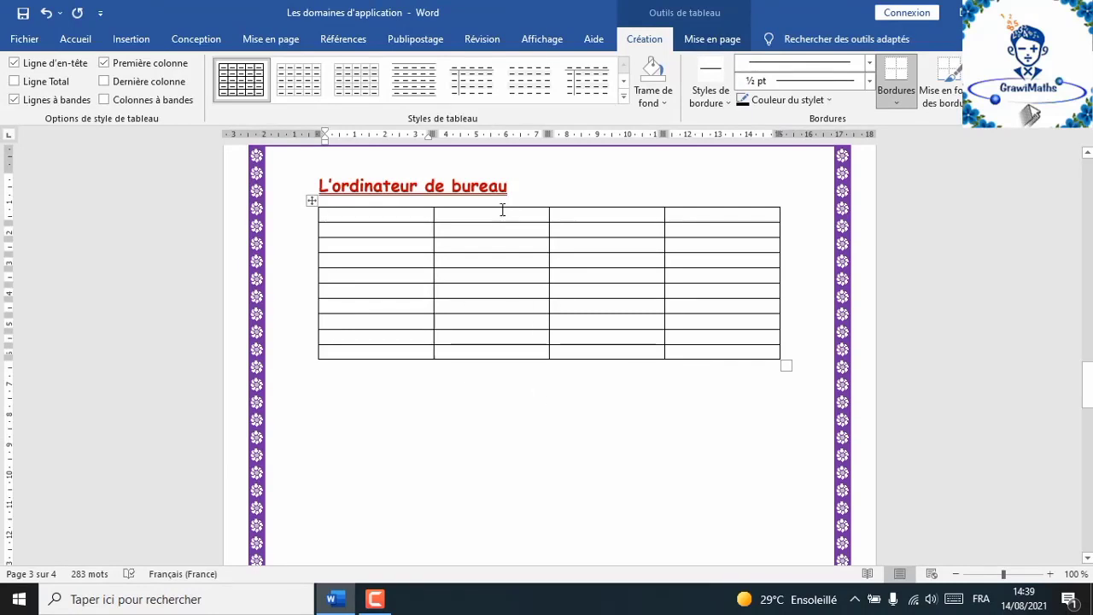
pyautogui.click(703, 41)
pyautogui.click(601, 74)
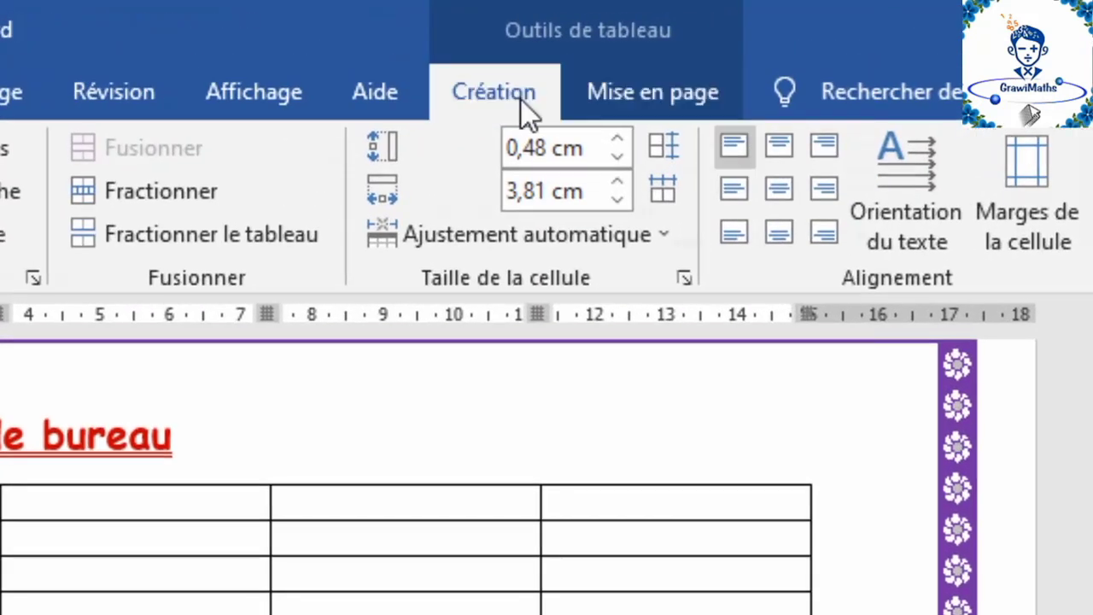
pyautogui.click(698, 80)
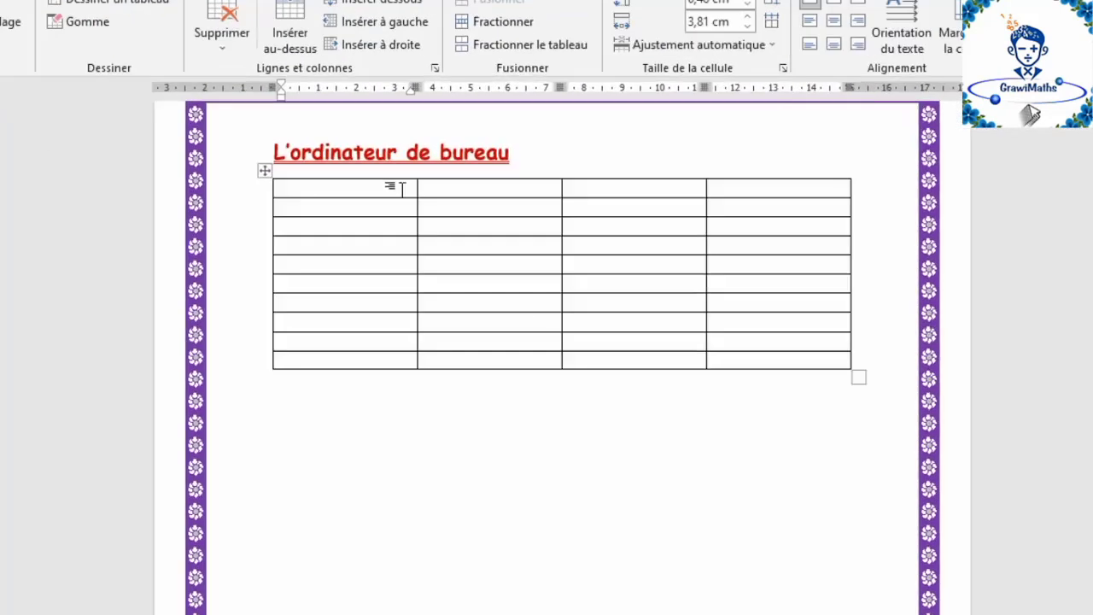
# Step: Merge the four cells of the table's first row into a single cell
pyautogui.moveTo(70, 438); pyautogui.dragTo(209, 437)
pyautogui.moveTo(483, 153); pyautogui.dragTo(820, 156)
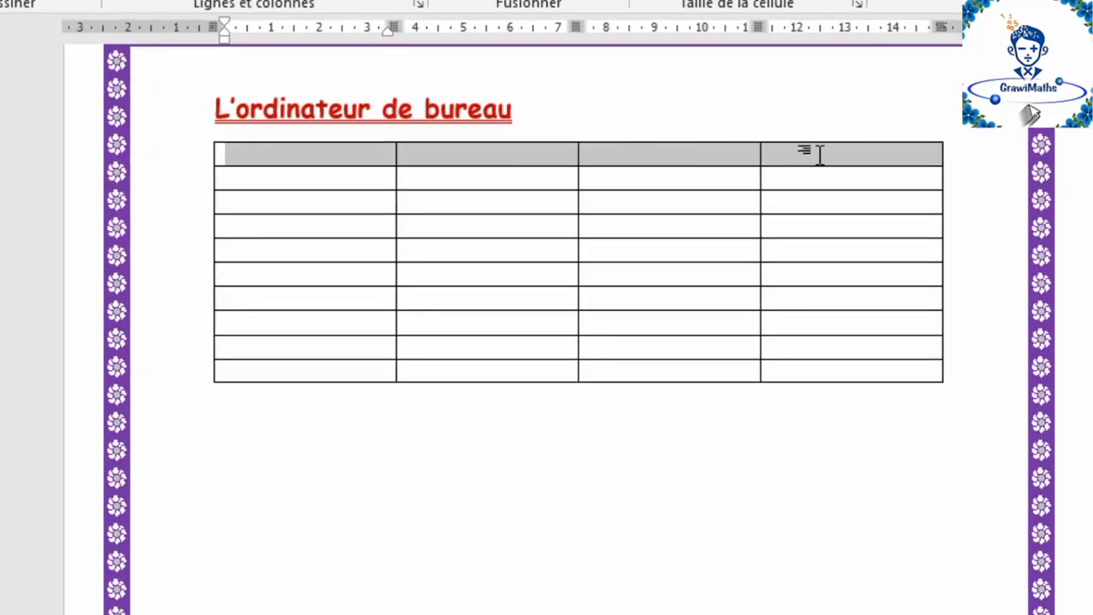
pyautogui.click(470, 247)
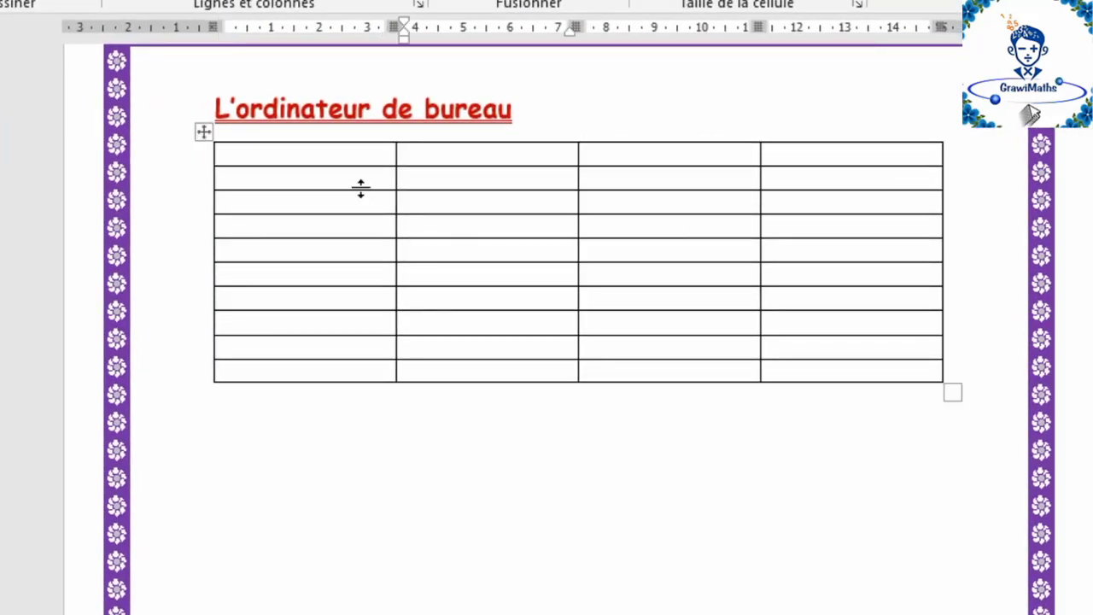
pyautogui.moveTo(368, 152); pyautogui.dragTo(457, 154)
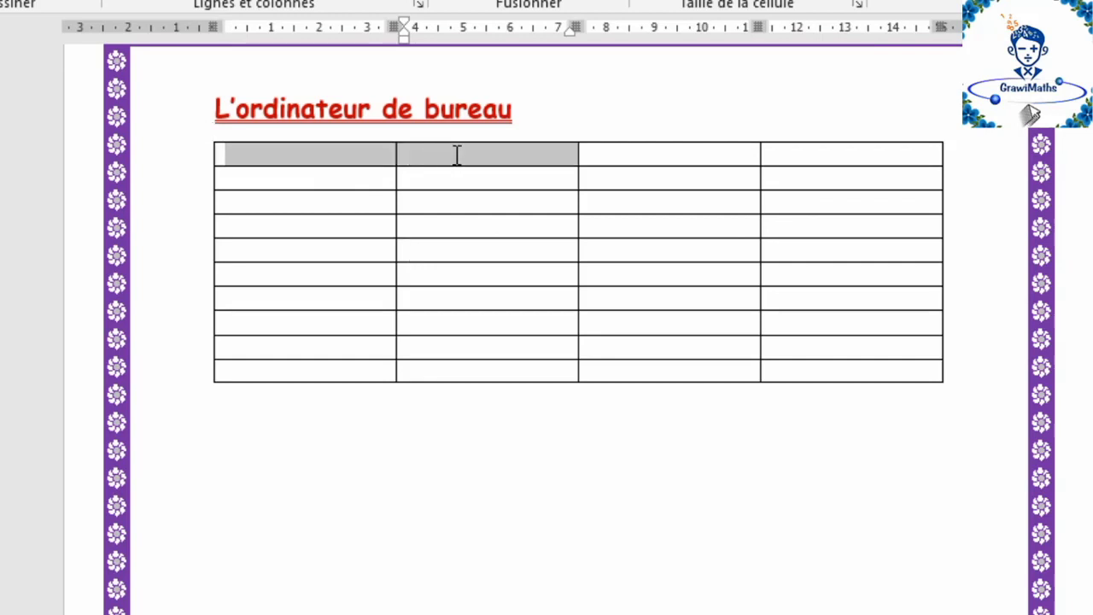
pyautogui.moveTo(592, 154); pyautogui.dragTo(794, 154)
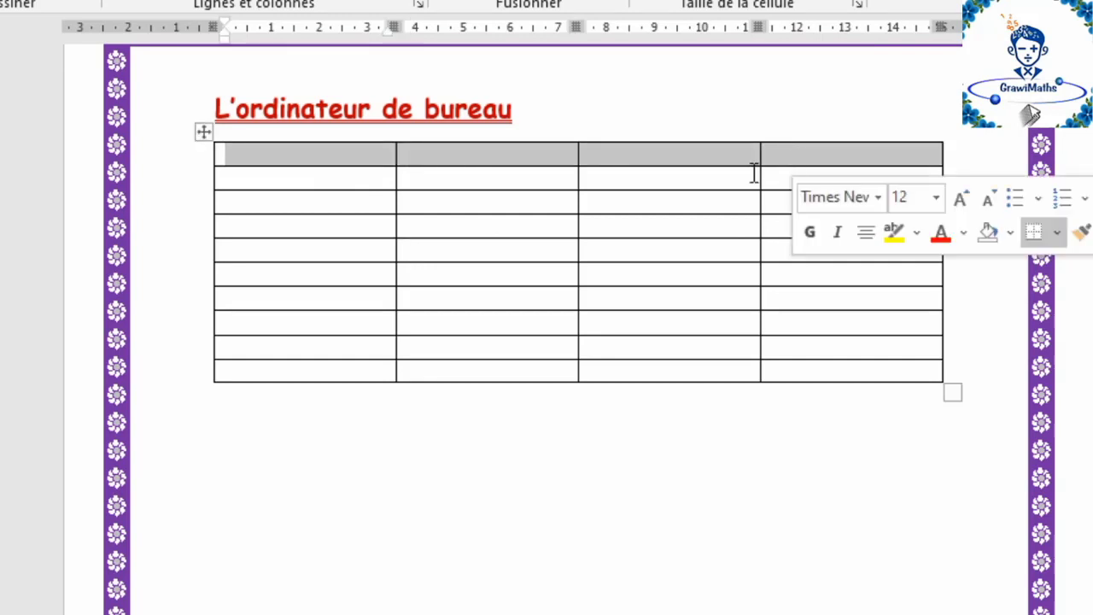
pyautogui.rightClick(654, 161)
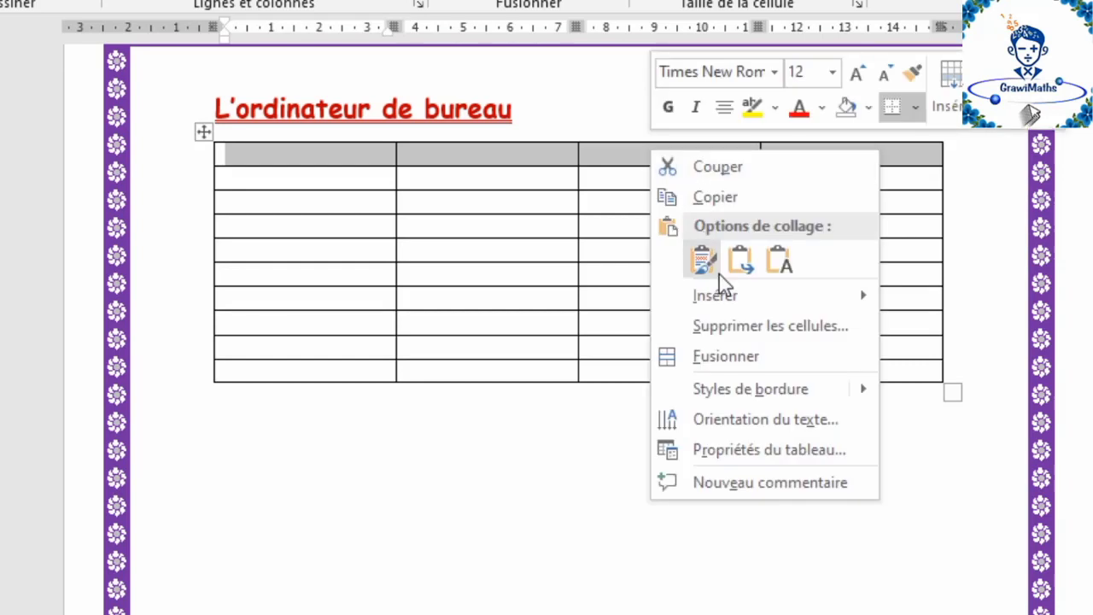
pyautogui.click(726, 355)
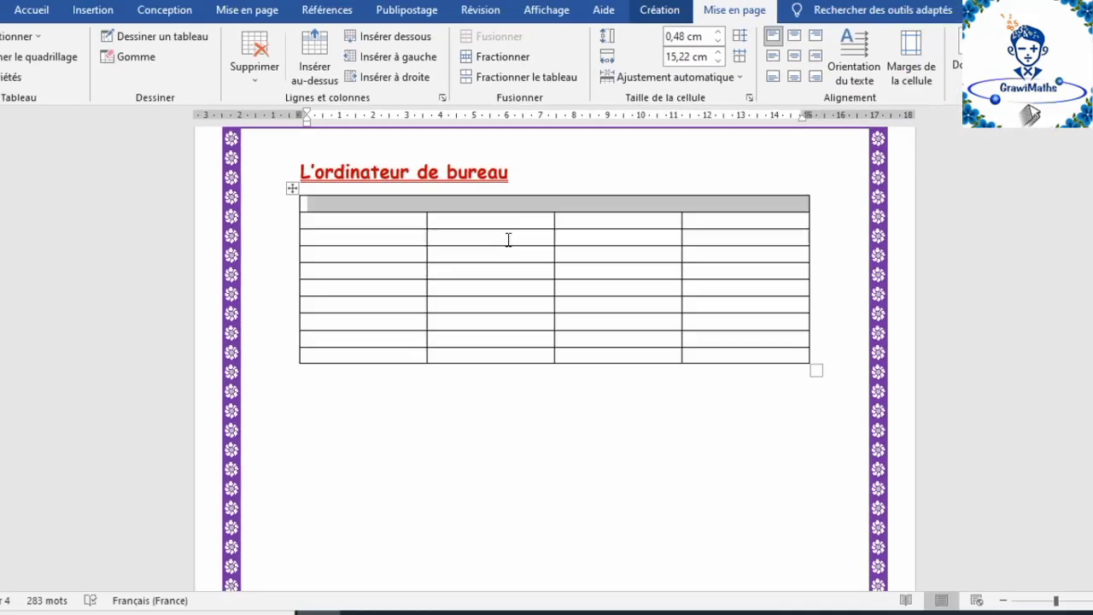
# Step: Undo the merge of the first row's cells and deselect the row
pyautogui.click(512, 202)
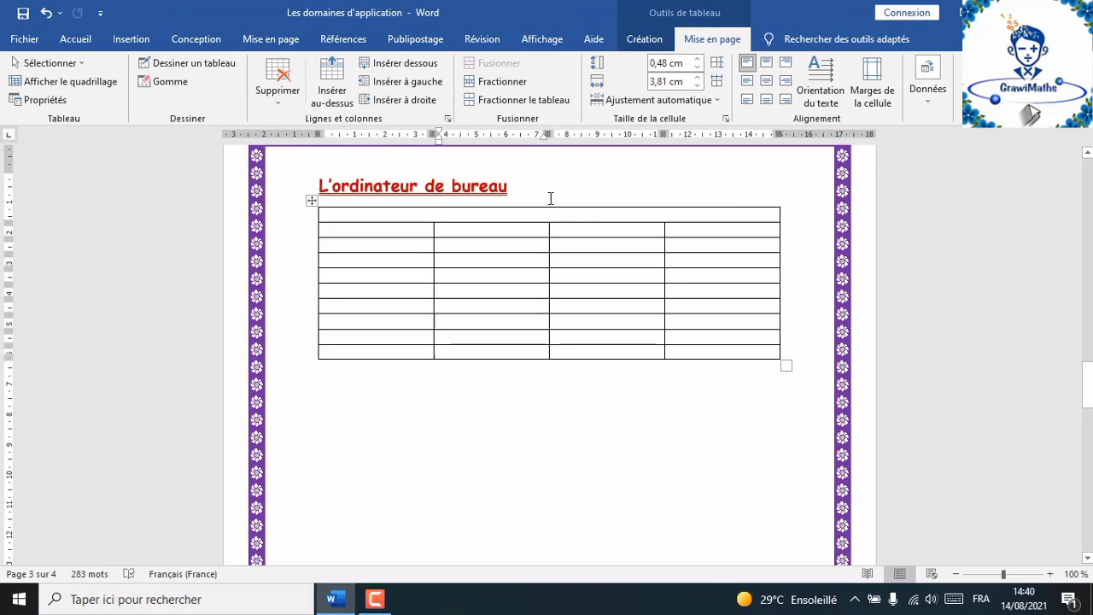
pyautogui.click(46, 13)
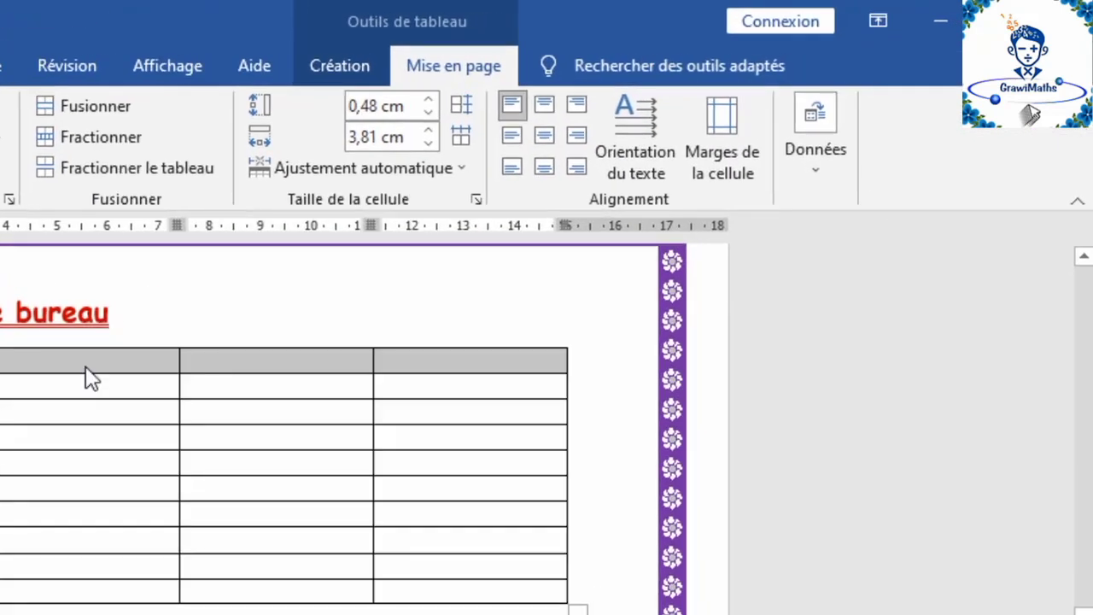
pyautogui.click(448, 234)
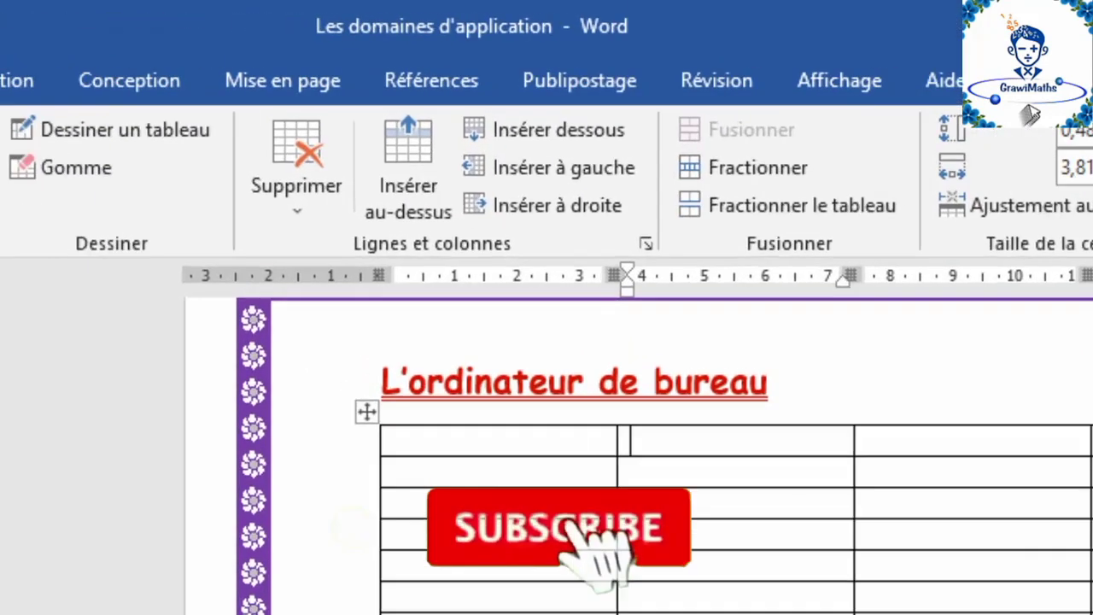
# Step: Use the table Eraser to remove the three inner vertical borders of the first row, and leave the eraser mode
pyautogui.click(59, 167)
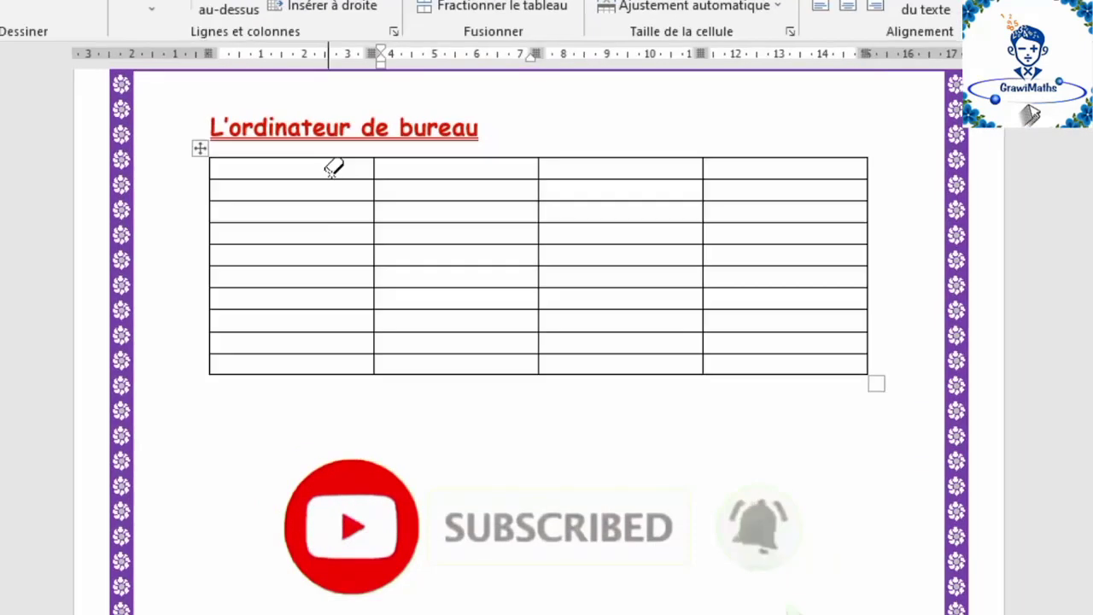
pyautogui.click(374, 168)
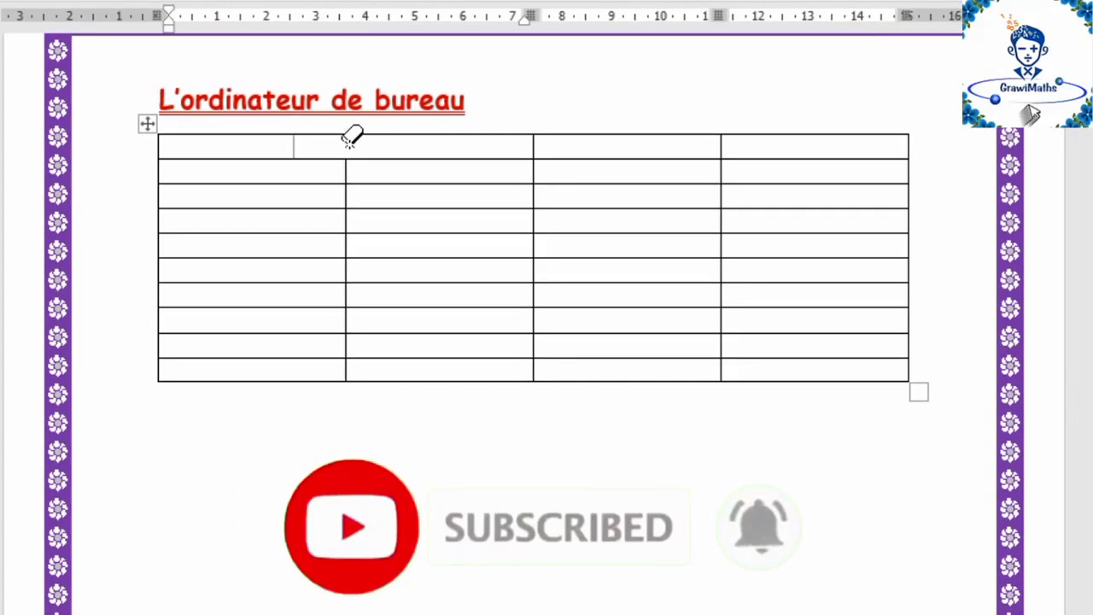
pyautogui.click(534, 144)
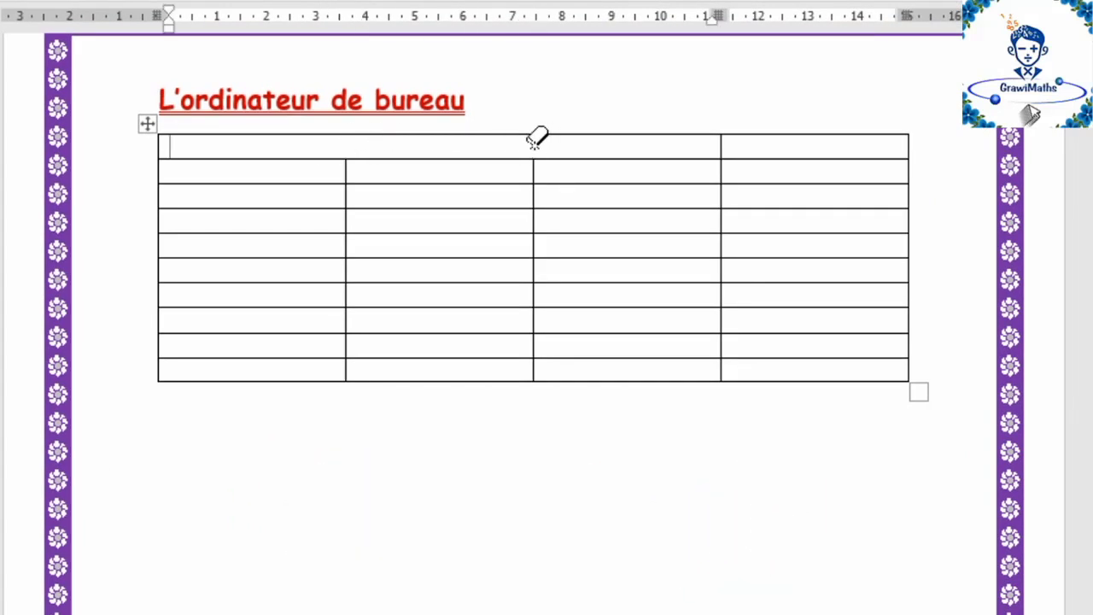
pyautogui.click(721, 144)
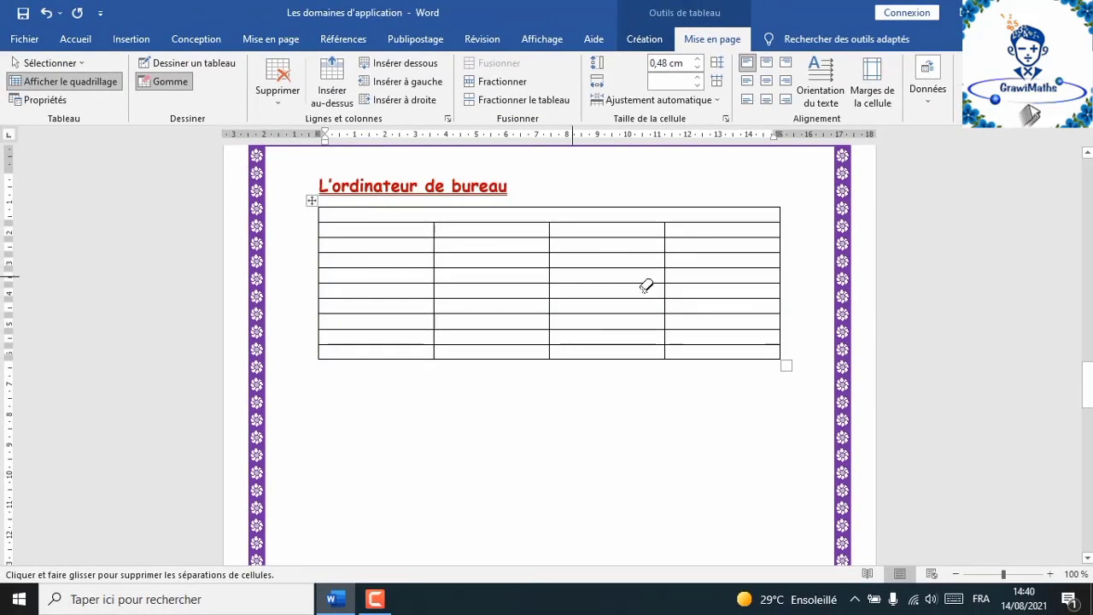
pyautogui.press('Escape')
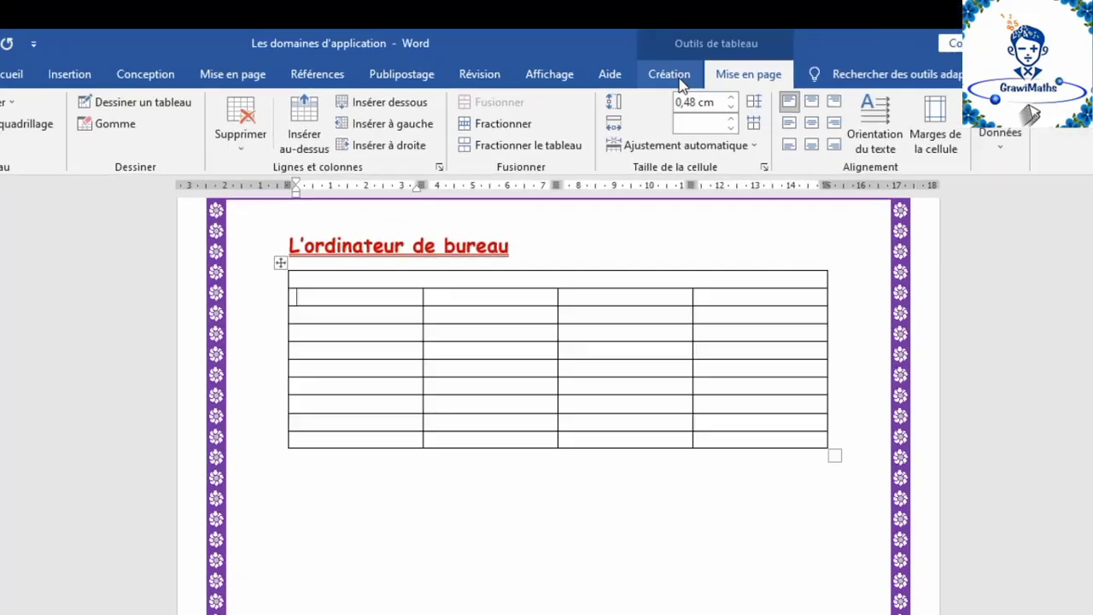
# Step: Try a light blue-lined grid style on the table, followed by a filled blue style with banded rows
pyautogui.click(644, 39)
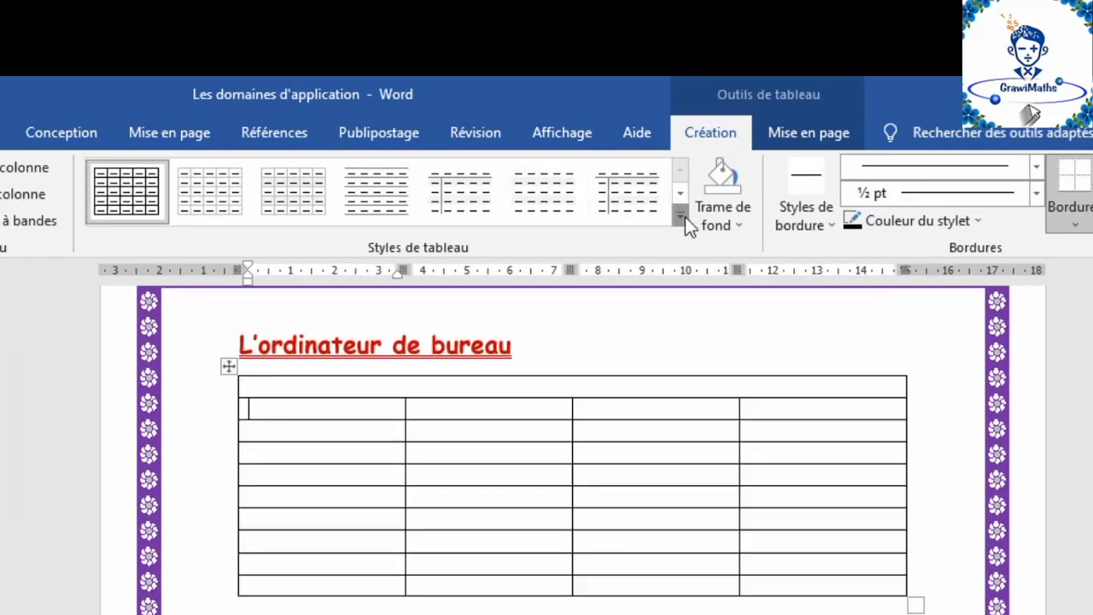
pyautogui.click(680, 214)
pyautogui.click(203, 308)
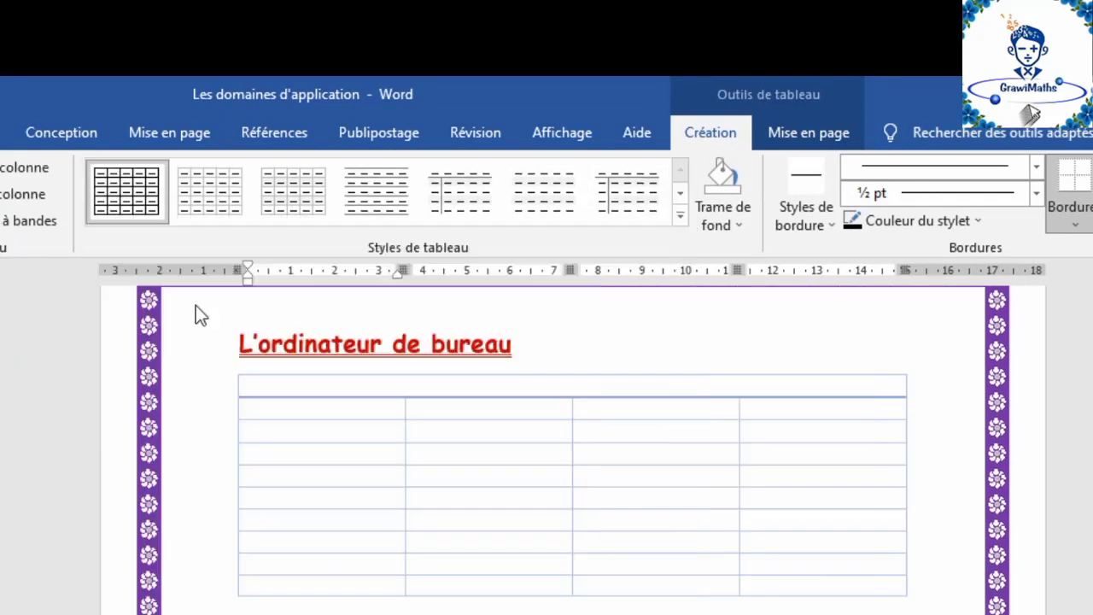
pyautogui.click(680, 214)
pyautogui.click(545, 560)
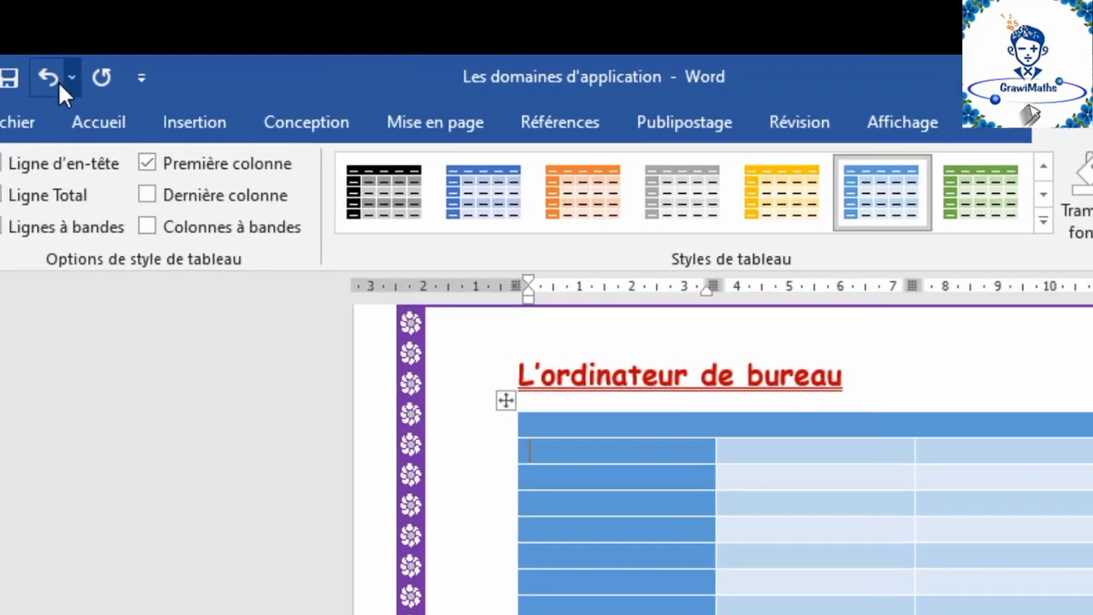
# Step: Undo both table style changes
pyautogui.click(84, 74)
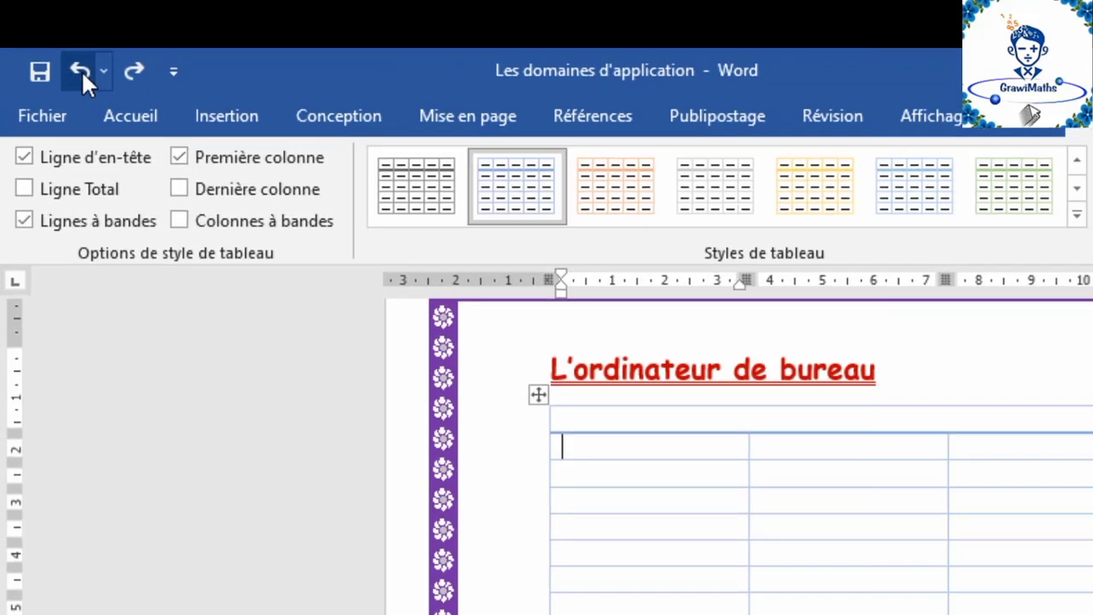
pyautogui.click(83, 74)
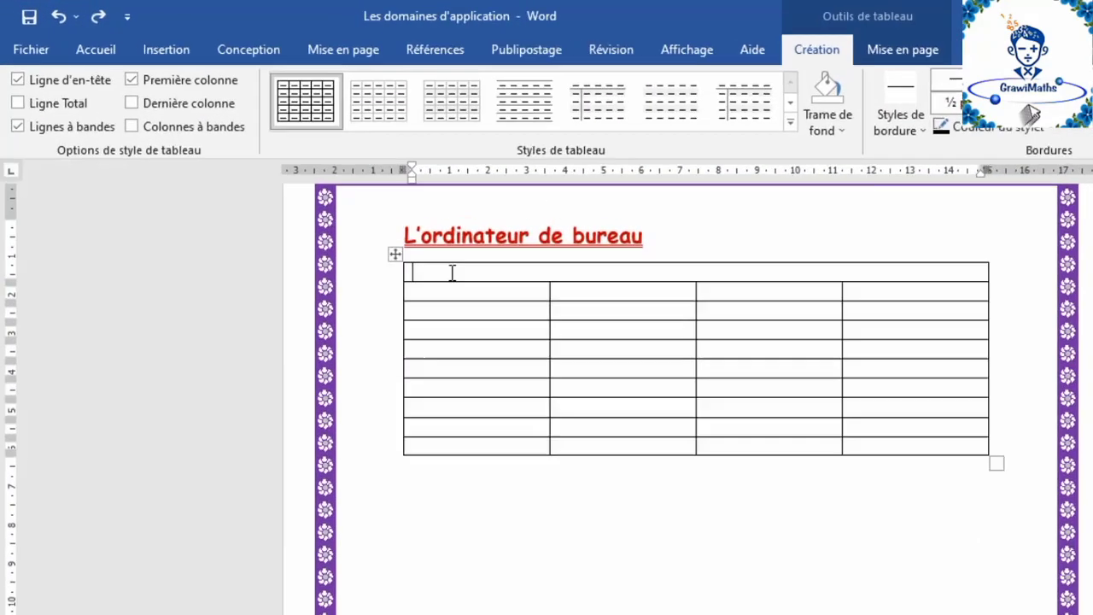
# Step: Enter "Les composantes d'un ordinateur" in the merged first row and the headers "N°", "Nom", "L'image" and "Le rôle" in the row beneath
pyautogui.write('Les ')
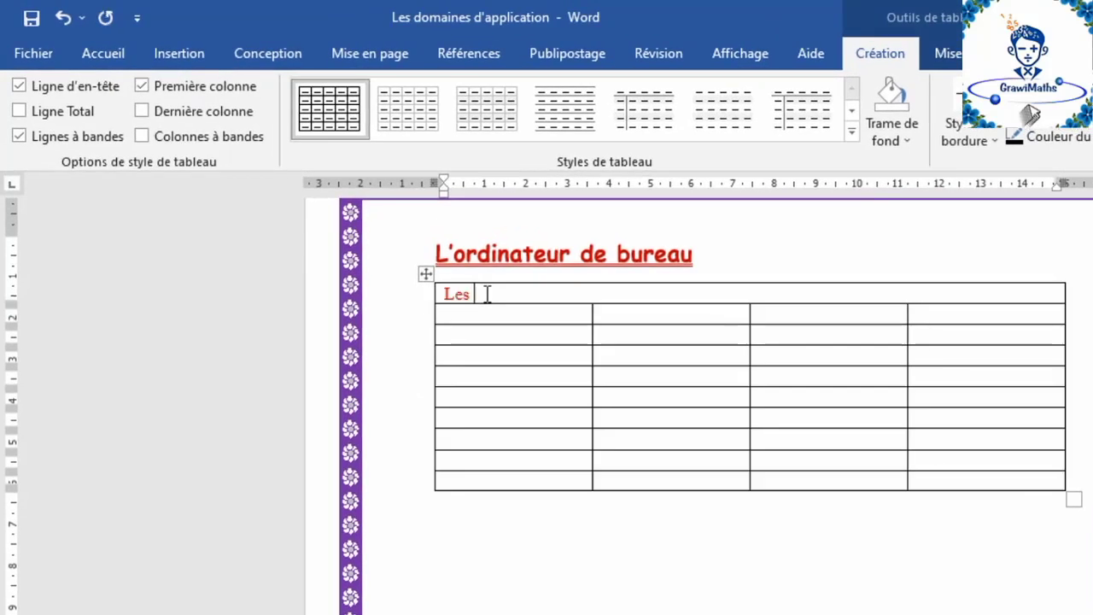
pyautogui.write("composantes d'un ordinateur")
pyautogui.click(488, 314)
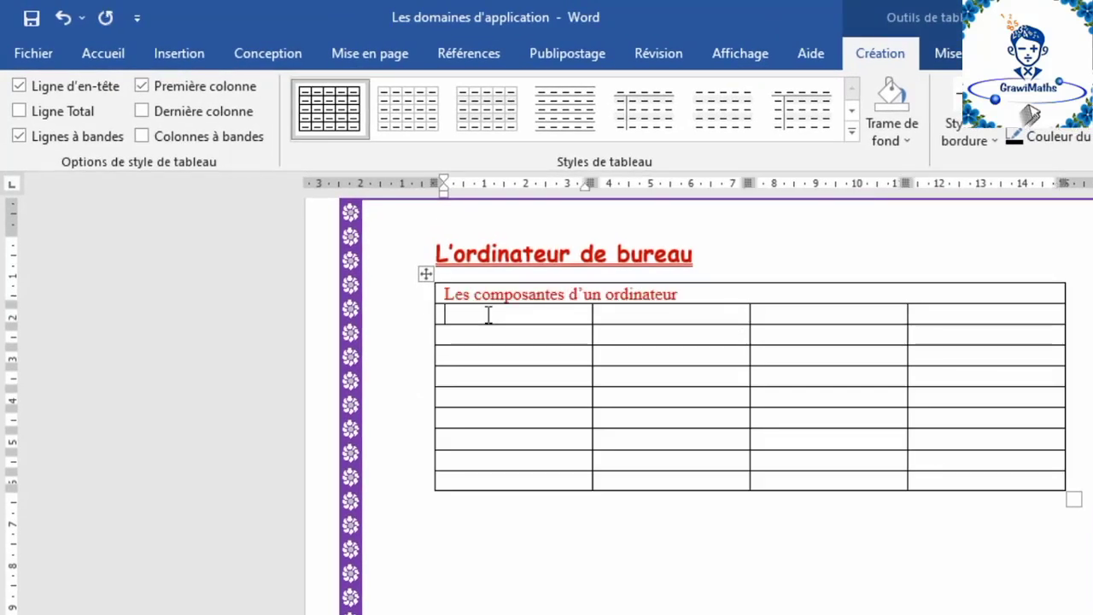
pyautogui.write('N')
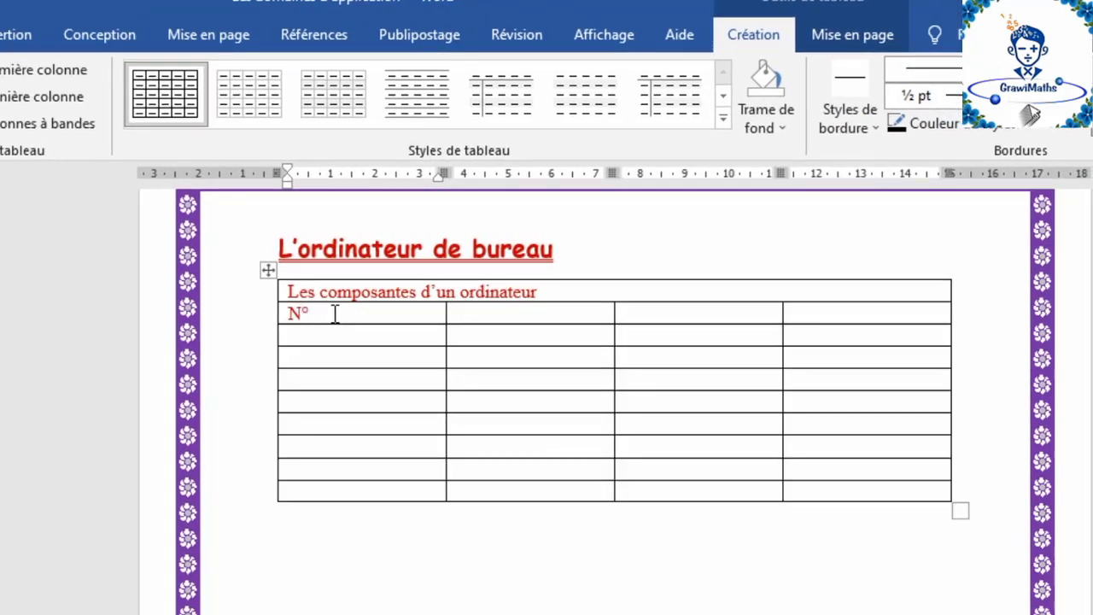
pyautogui.write('°')
pyautogui.click(457, 315)
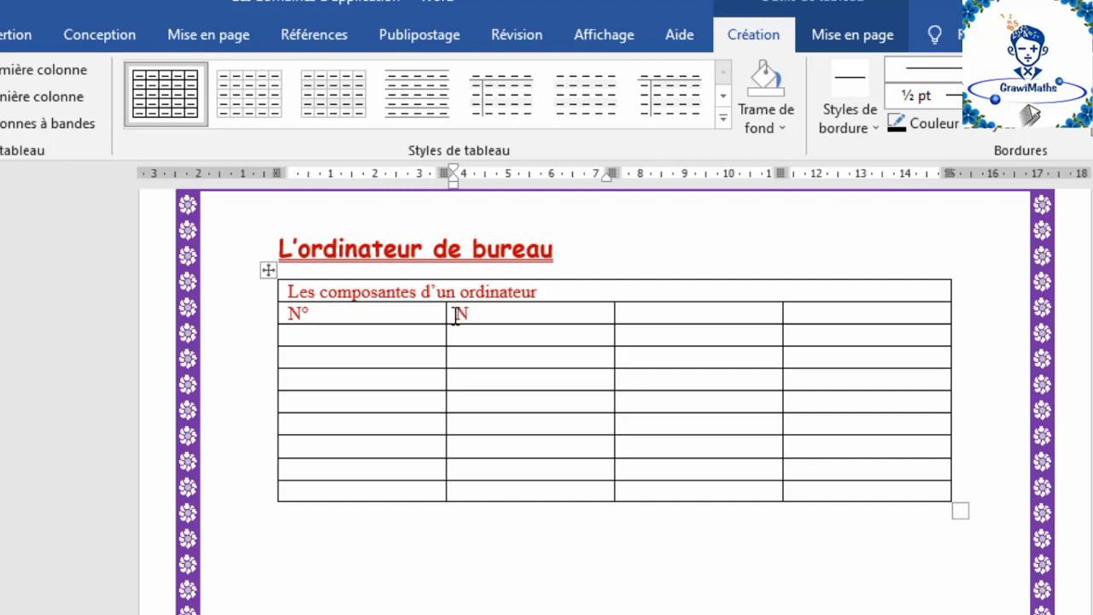
pyautogui.write('Nom')
pyautogui.click(672, 313)
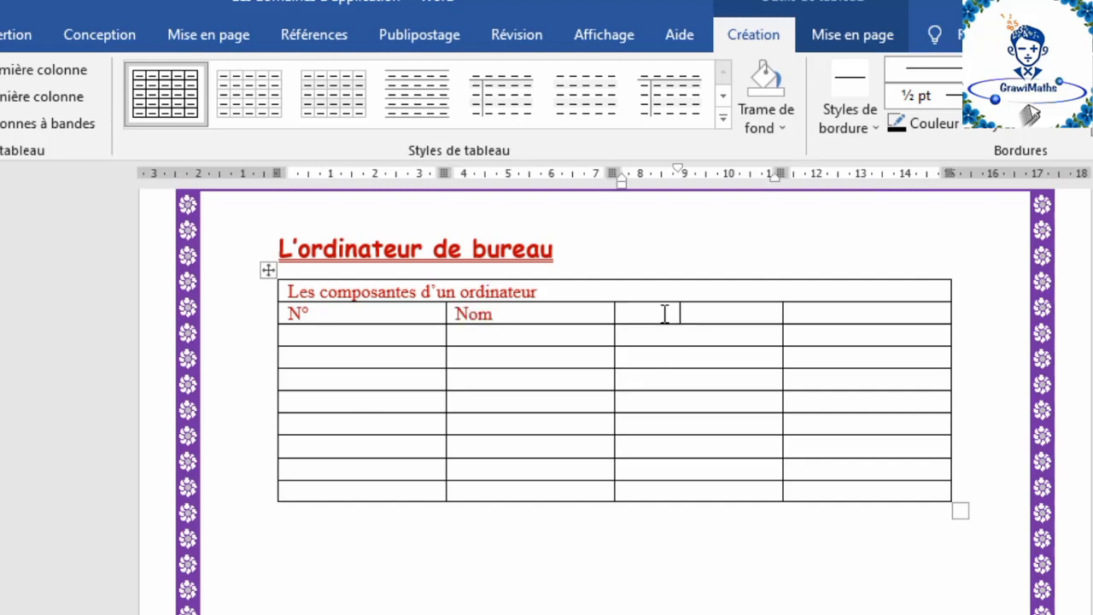
pyautogui.write("L'image")
pyautogui.click(864, 312)
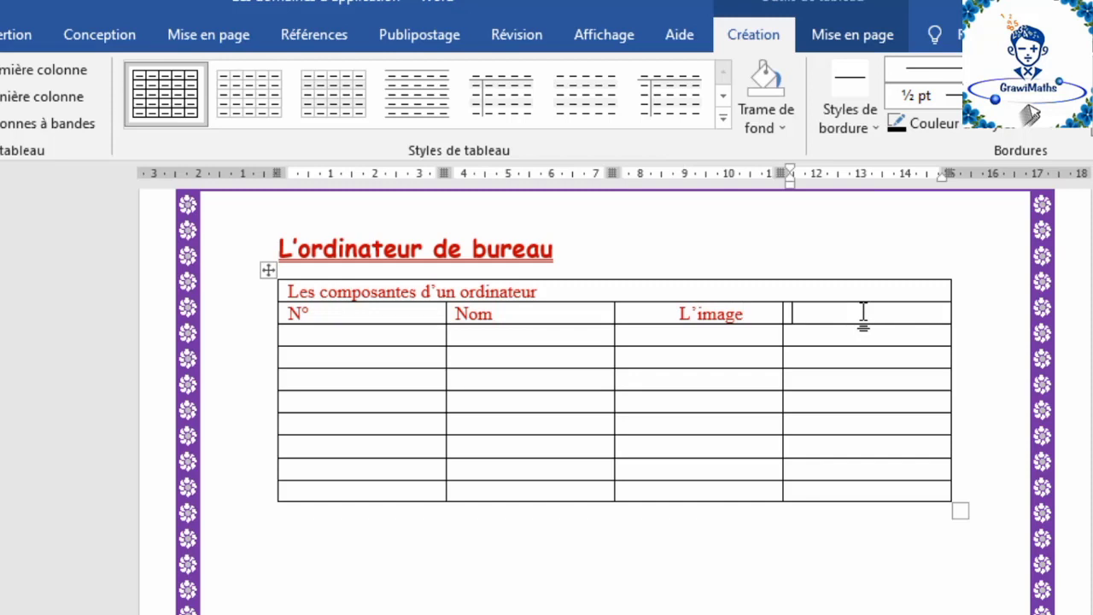
pyautogui.write('Le rôle')
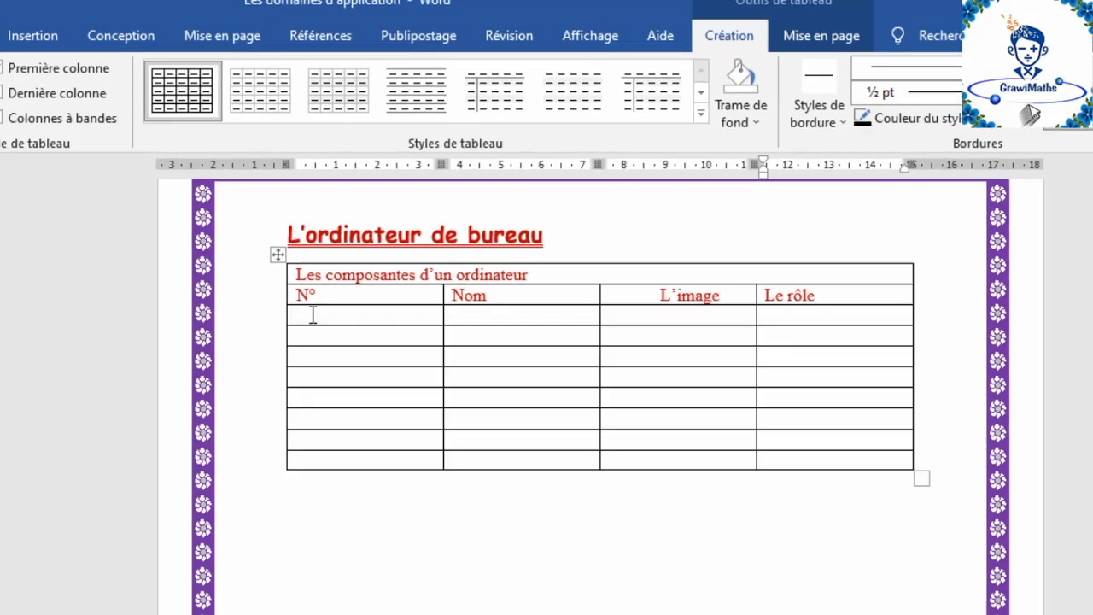
# Step: Number the eight rows below the headers from 1 to 8 in the "N°" column
pyautogui.click(290, 337)
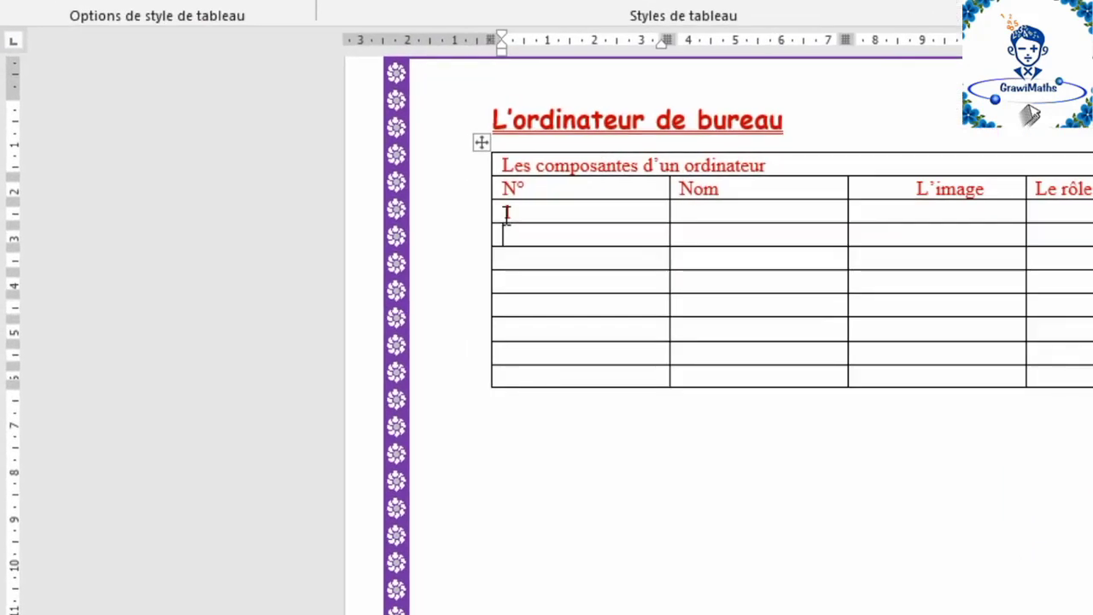
pyautogui.write('2')
pyautogui.press('Down')
pyautogui.write('3')
pyautogui.write('4')
pyautogui.press('Down')
pyautogui.write('5')
pyautogui.press('Down')
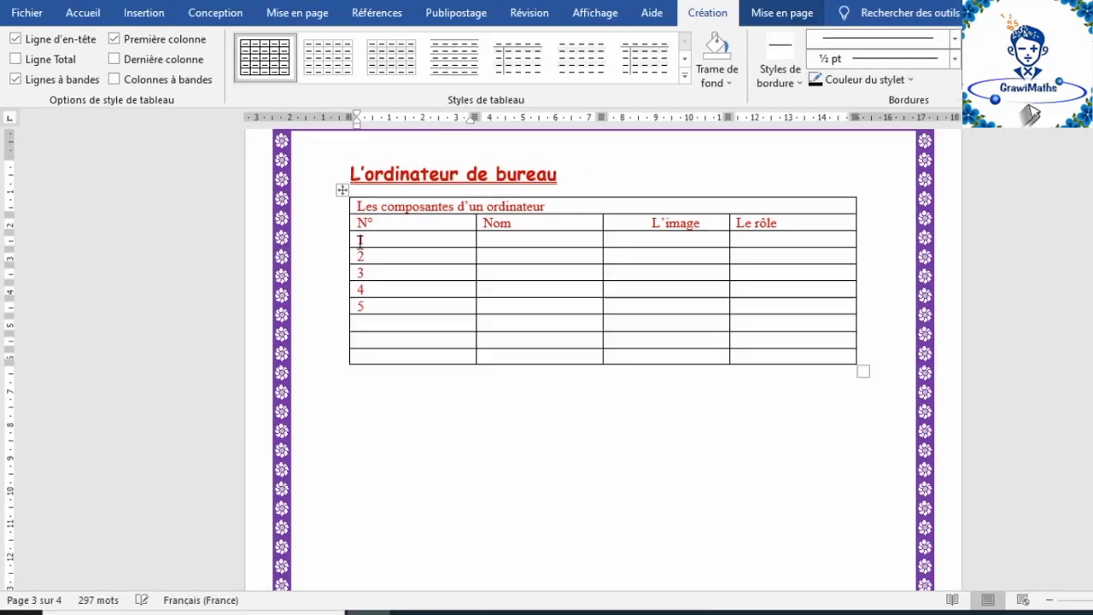
pyautogui.write('6')
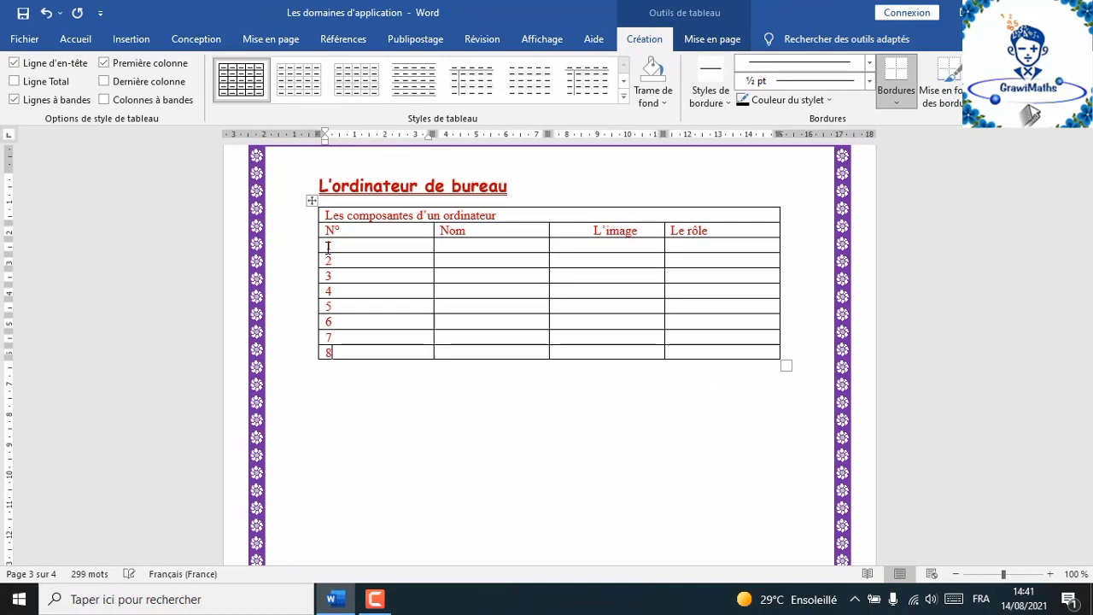
pyautogui.press('Down')
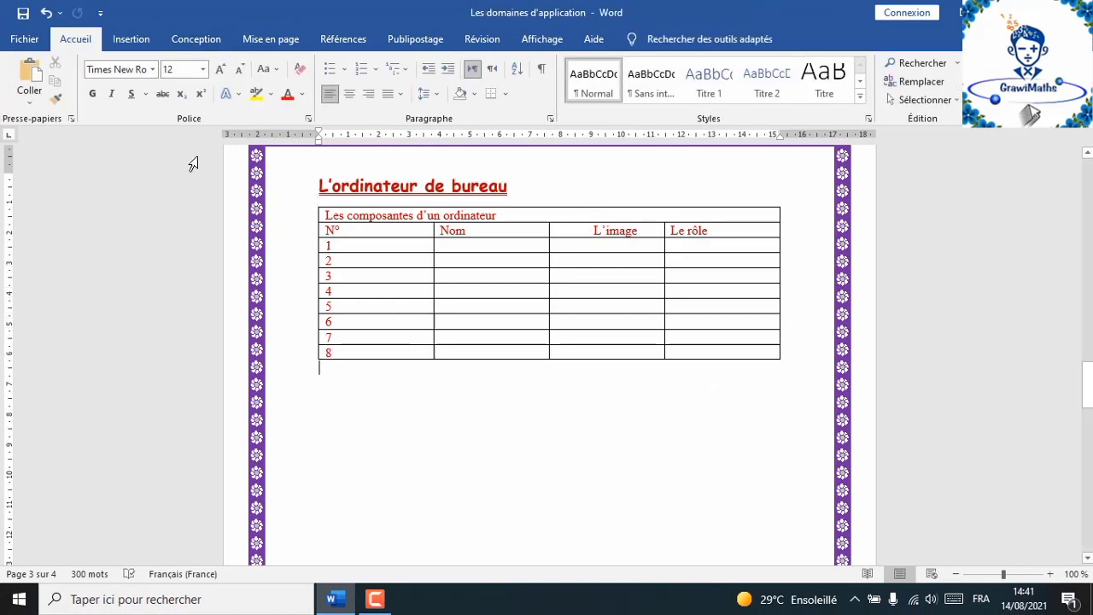
# Step: Enter "L'unité centrale" in the "Nom" cell of row 1 and place the cursor in that row's "Le rôle" cell
pyautogui.click(469, 245)
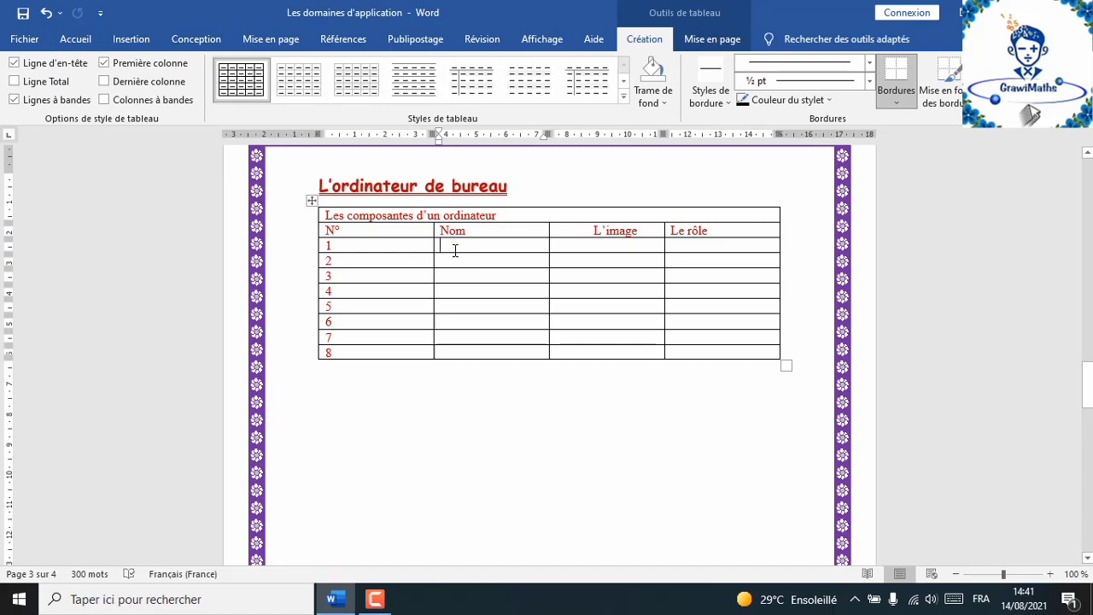
pyautogui.write('L')
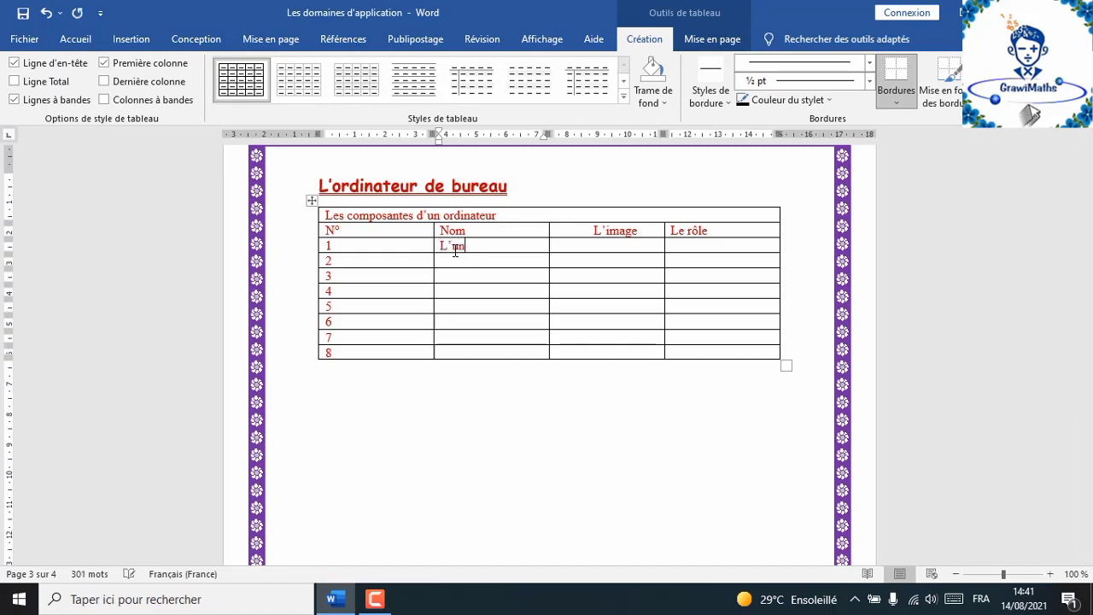
pyautogui.write('’unité centrale')
pyautogui.click(682, 248)
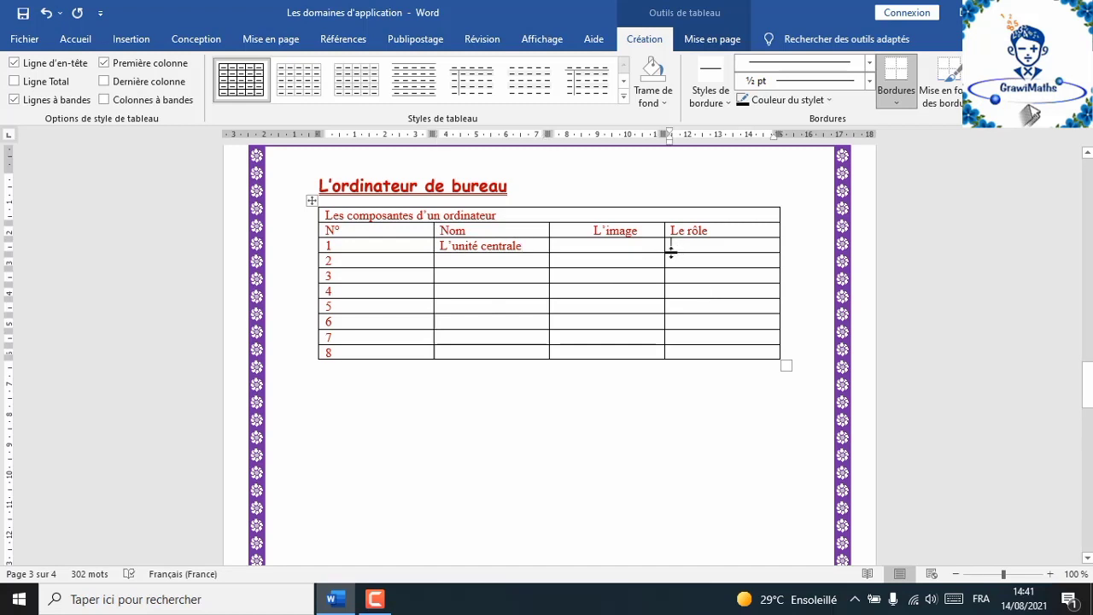
# Step: Enter "Permet de traiter les information" in the "Le rôle" cell of row 1
pyautogui.write('Permet de')
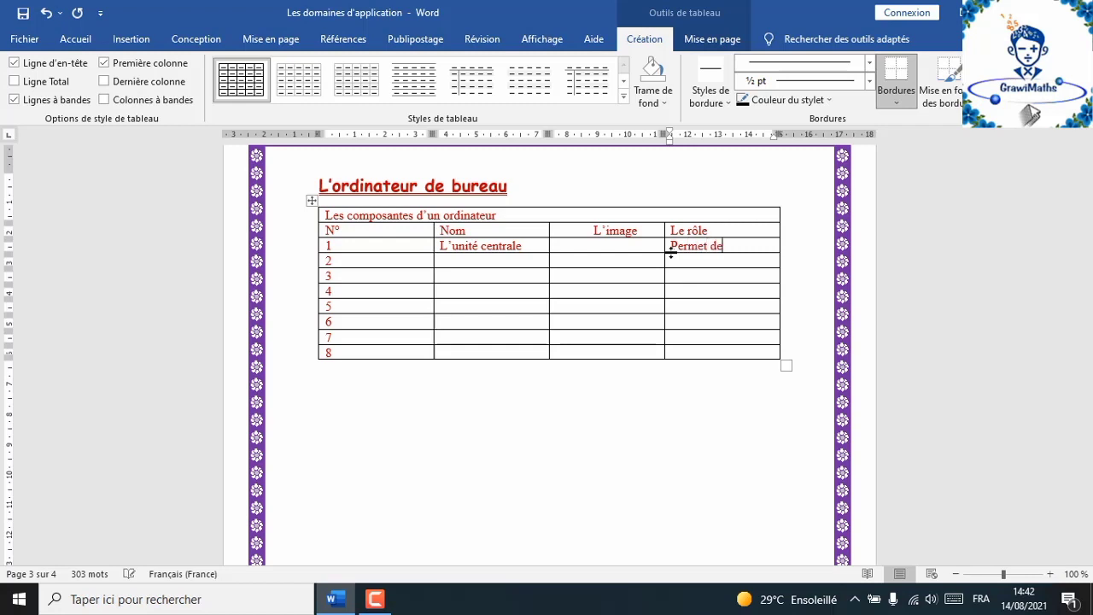
pyautogui.write('ter les information')
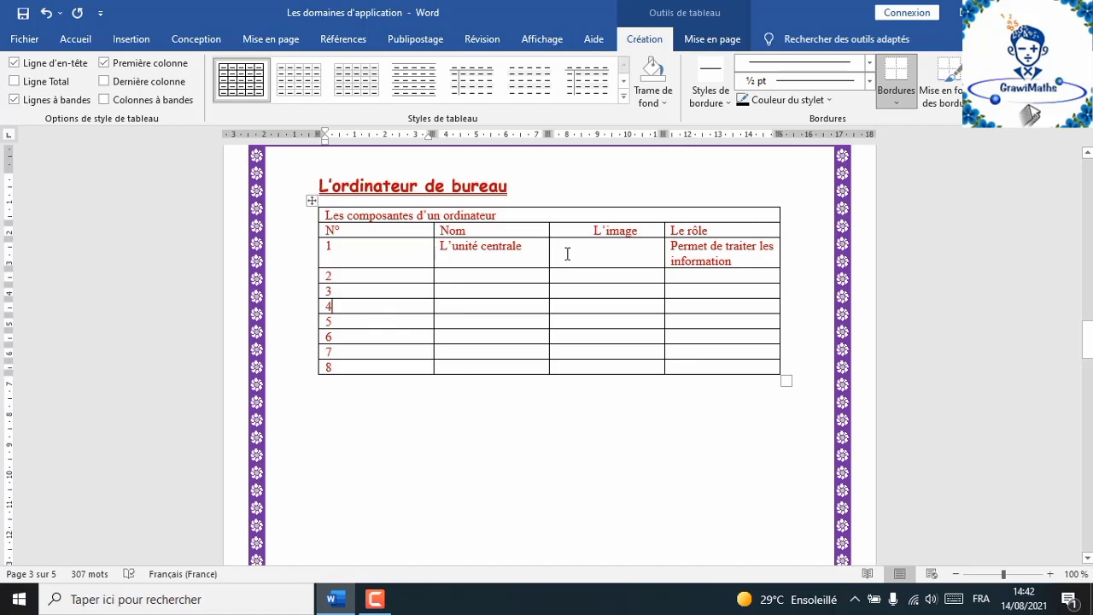
# Step: Insert the "uc" picture from the device's informatique folder into row 1's "L'image" cell and shrink it to about 3 cm wide
pyautogui.click(566, 251)
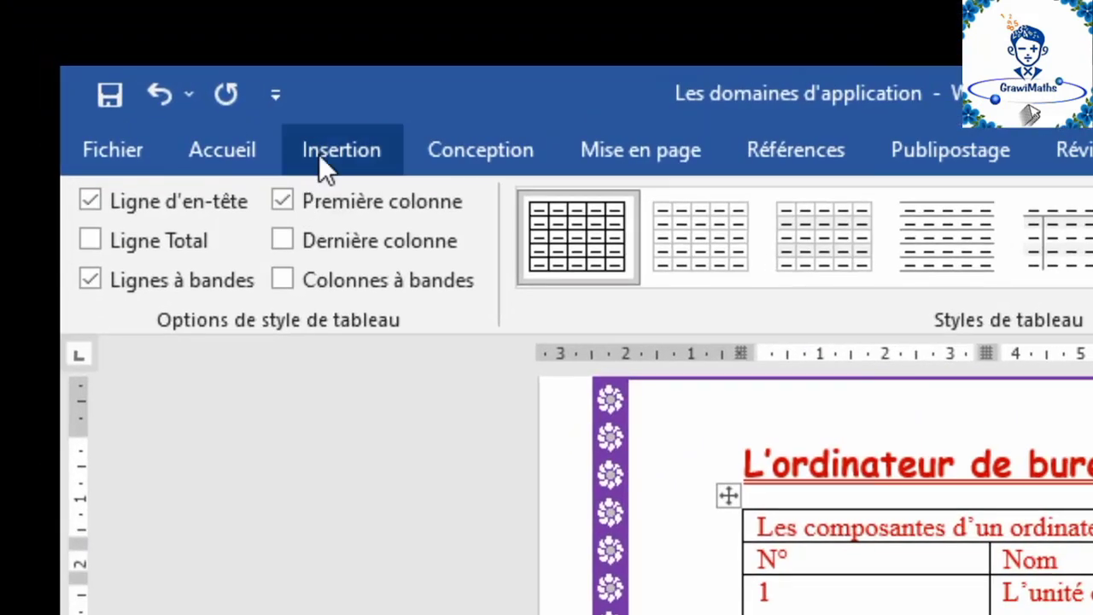
pyautogui.click(128, 40)
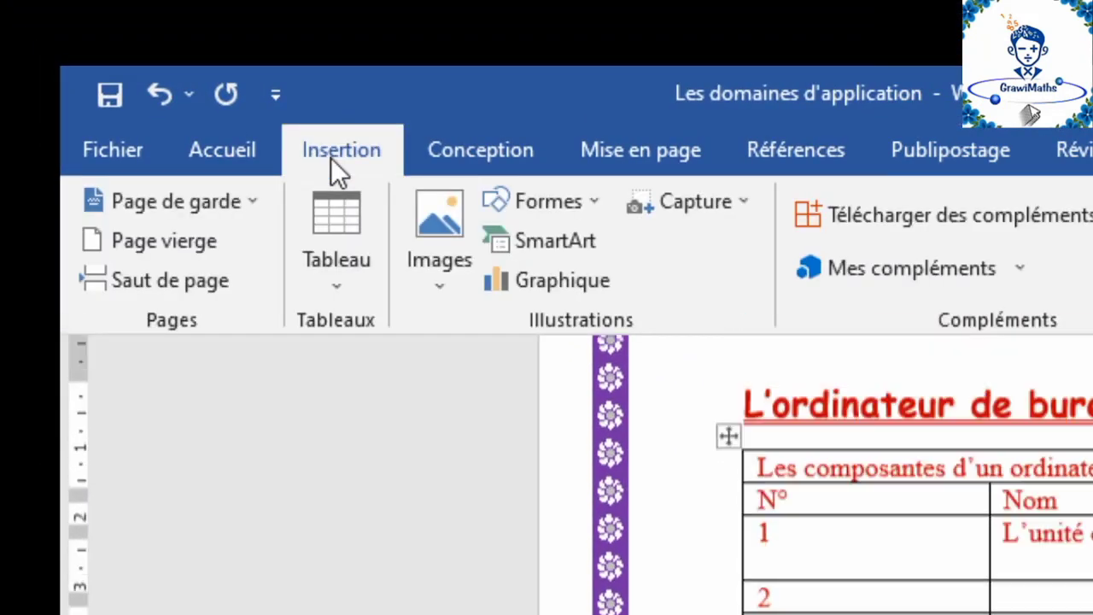
pyautogui.click(442, 280)
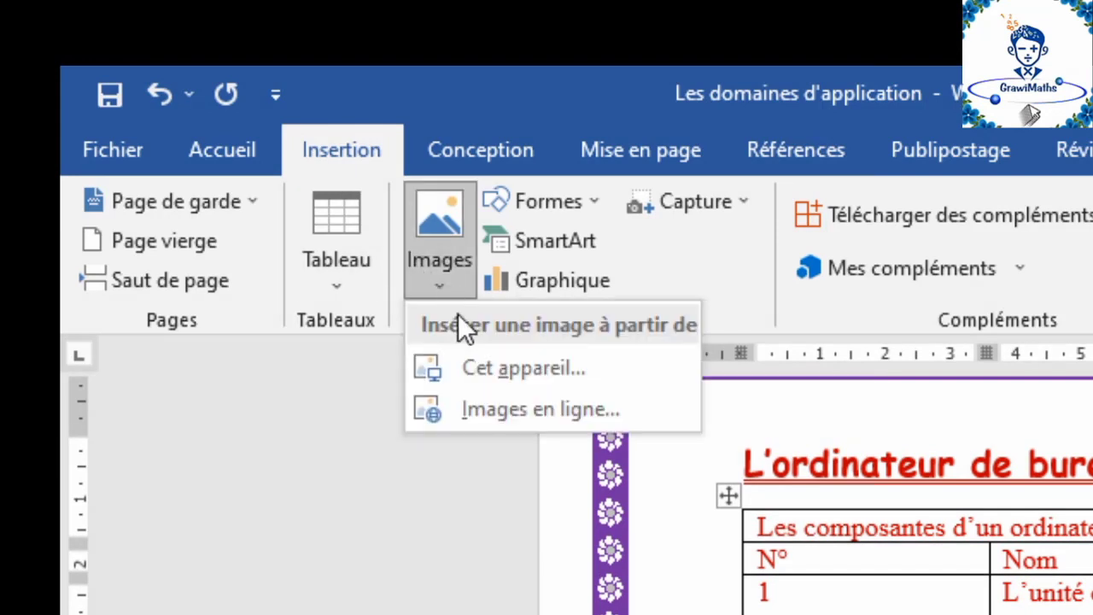
pyautogui.click(501, 370)
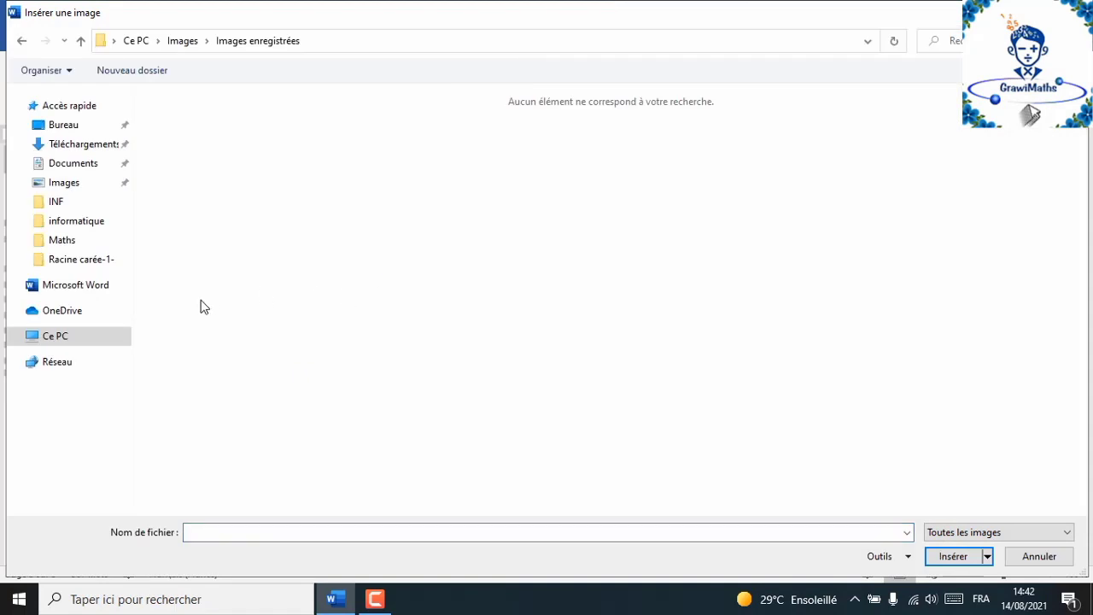
pyautogui.click(73, 223)
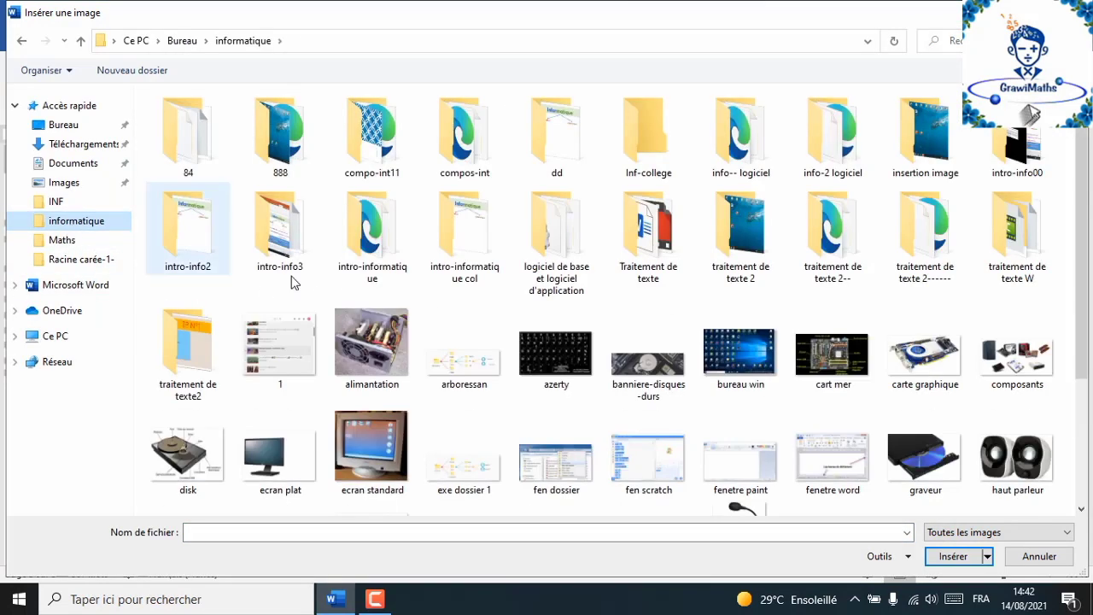
pyautogui.scroll(-3, 626, 332)
pyautogui.click(755, 473)
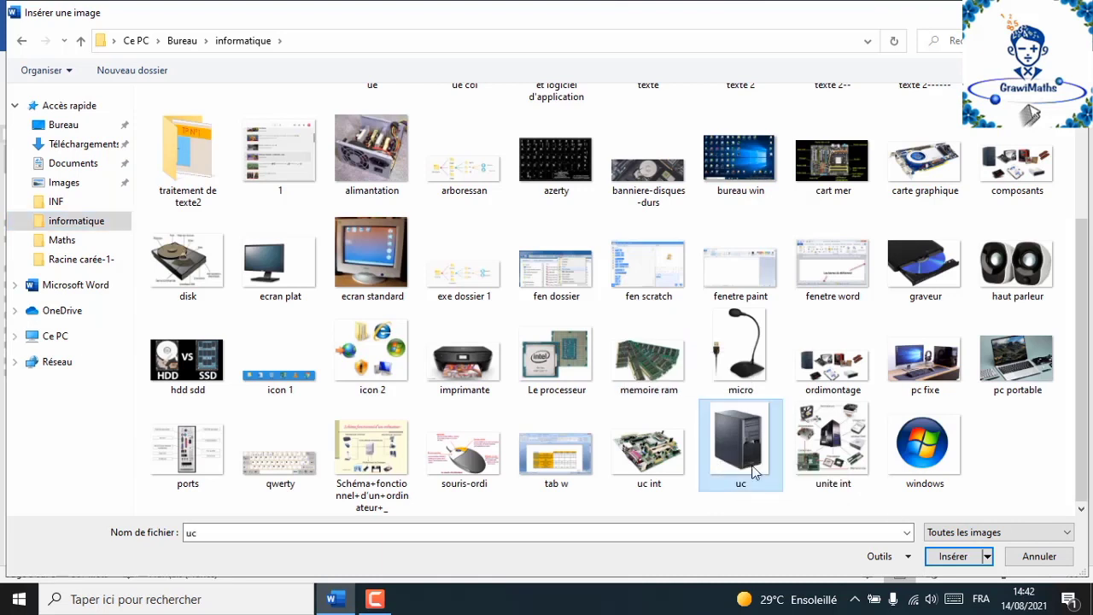
pyautogui.click(951, 556)
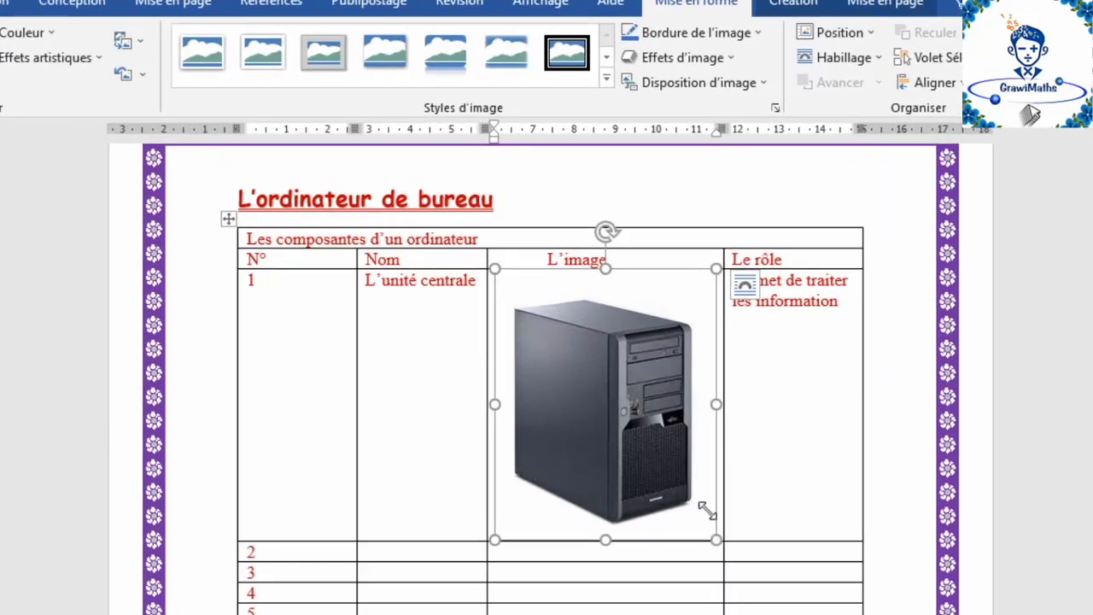
pyautogui.moveTo(707, 510); pyautogui.dragTo(616, 340)
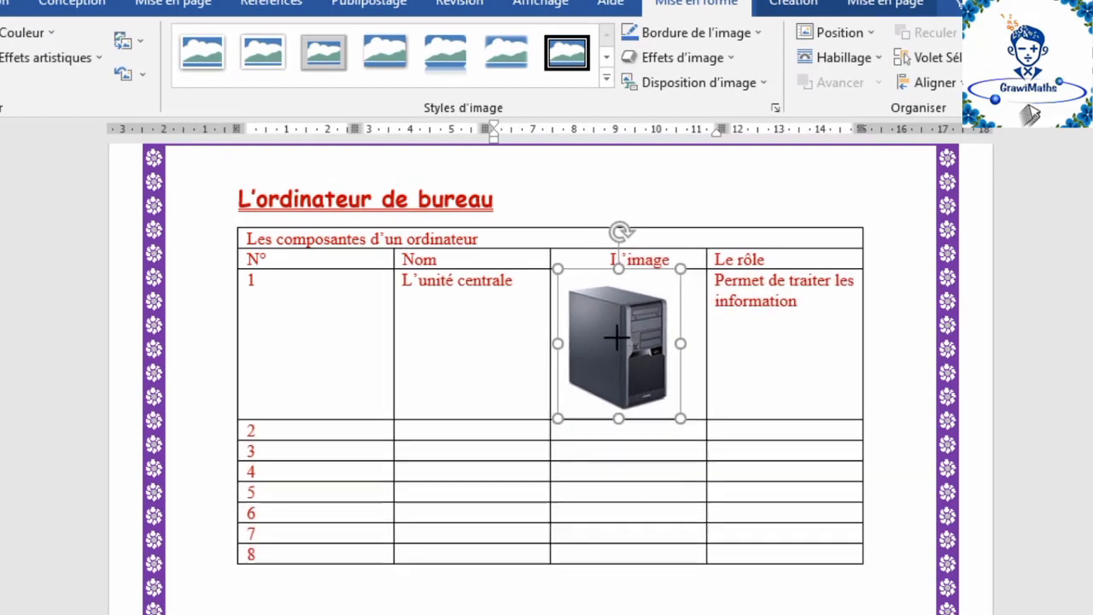
pyautogui.click(793, 333)
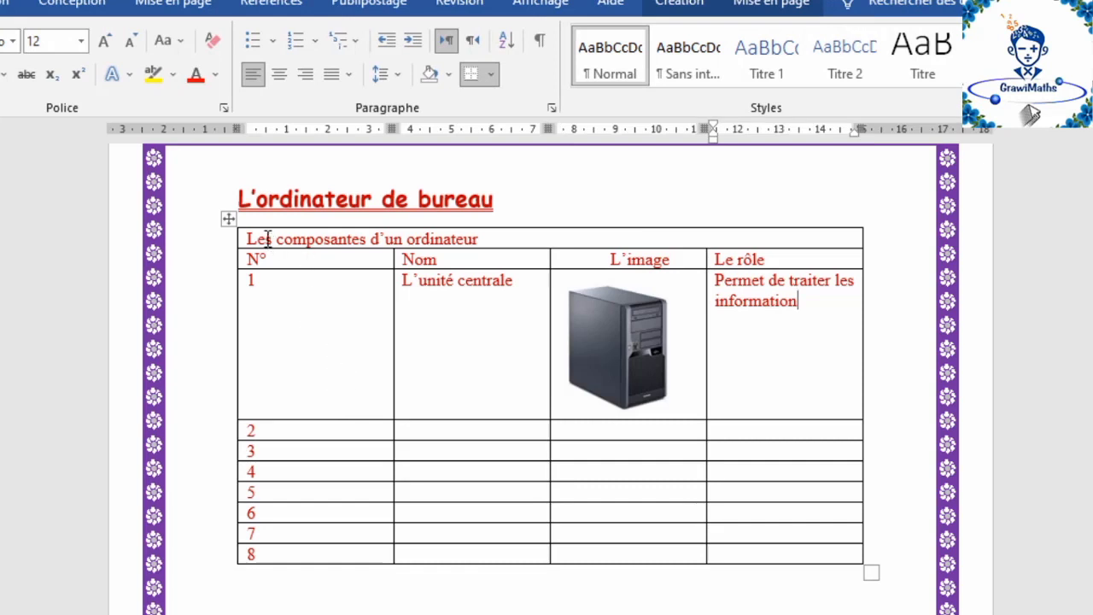
# Step: Try right and left alignment on the title "Les composantes d'un ordinateur" and centre it in the merged first row
pyautogui.moveTo(268, 238); pyautogui.dragTo(491, 239)
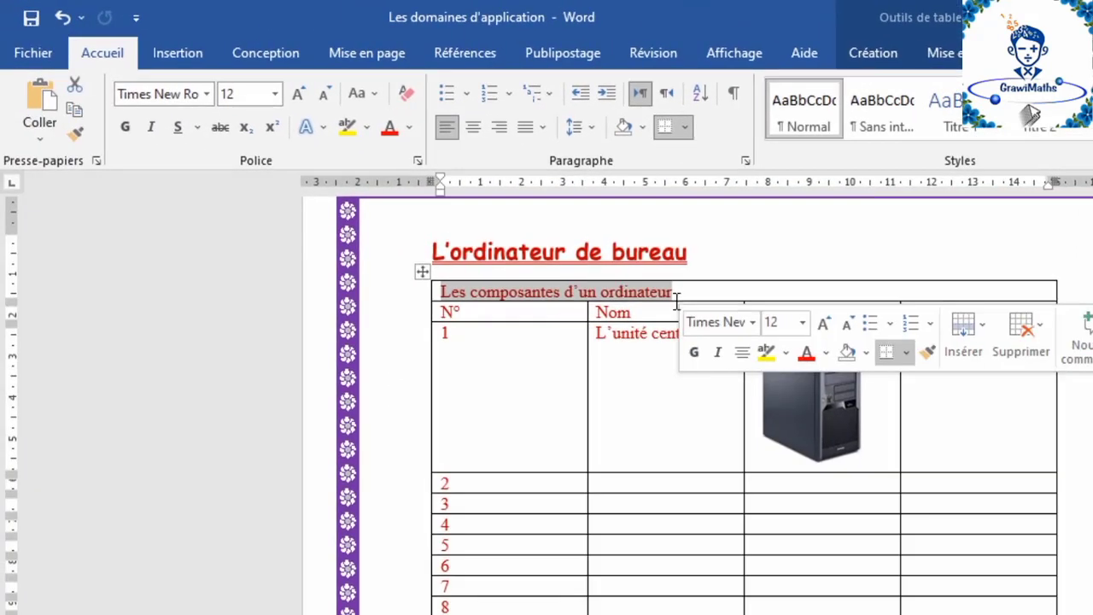
pyautogui.click(476, 128)
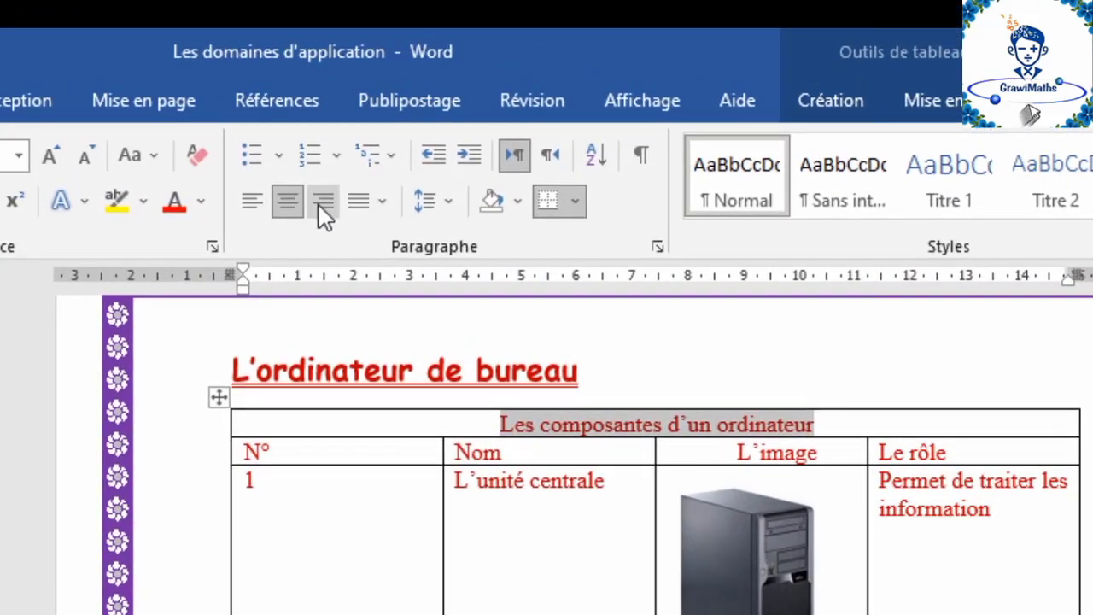
pyautogui.click(342, 193)
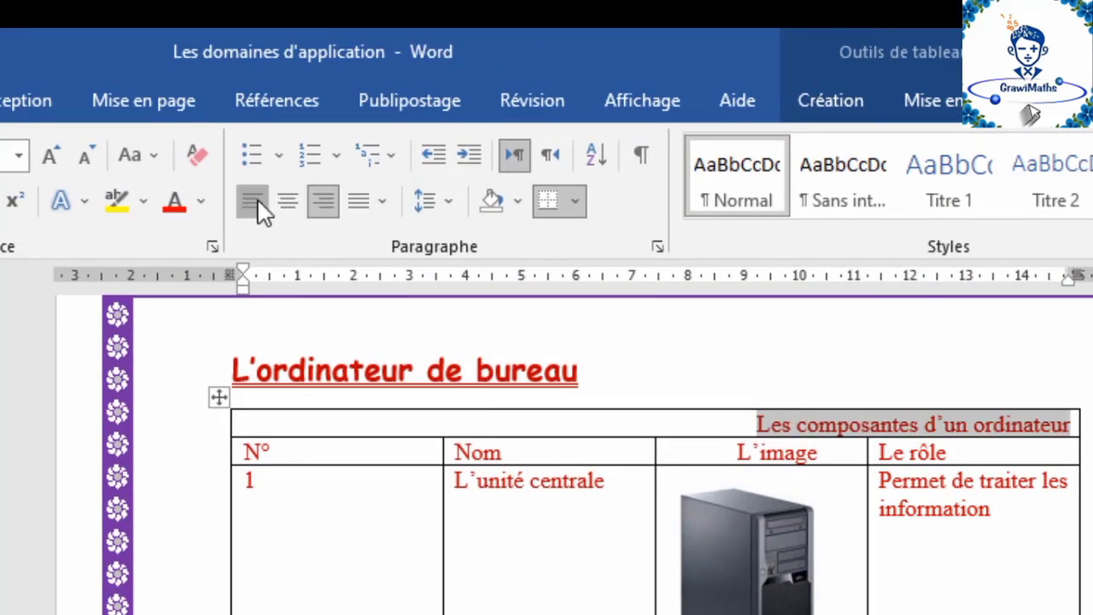
pyautogui.click(255, 206)
pyautogui.click(285, 206)
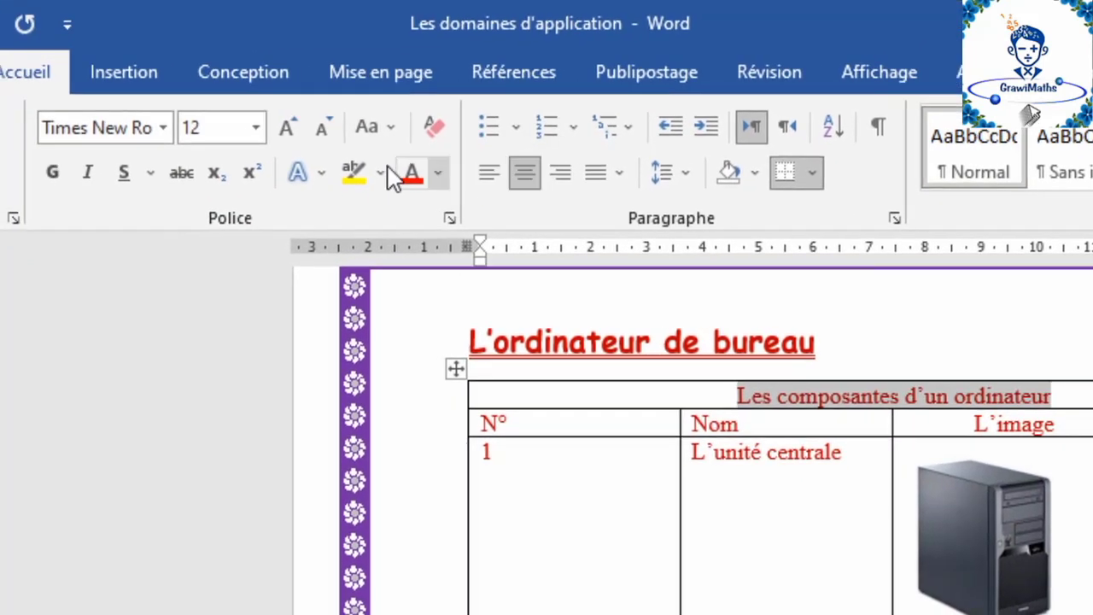
# Step: Format the table title in bold 22 pt French Script MT and shade its row light blue
pyautogui.click(162, 128)
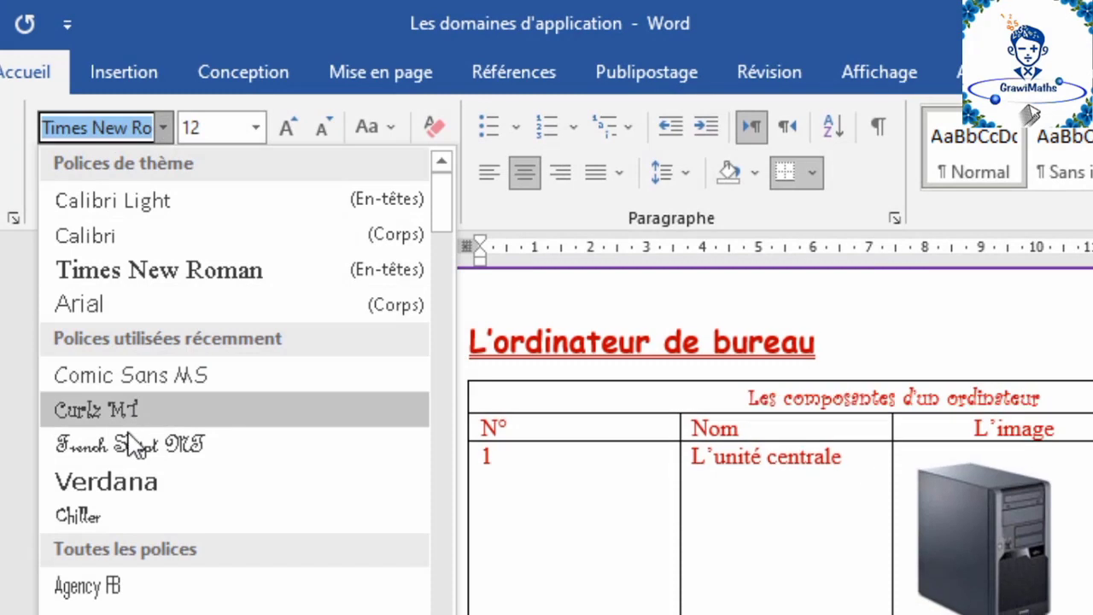
pyautogui.click(171, 444)
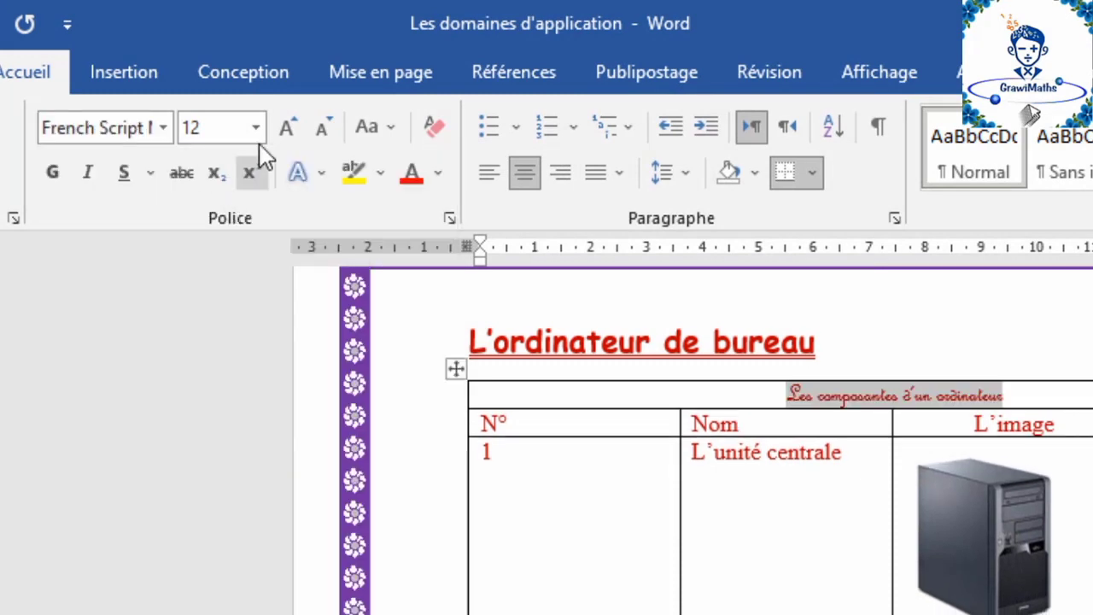
pyautogui.click(288, 128)
pyautogui.click(288, 128)
pyautogui.click(288, 128)
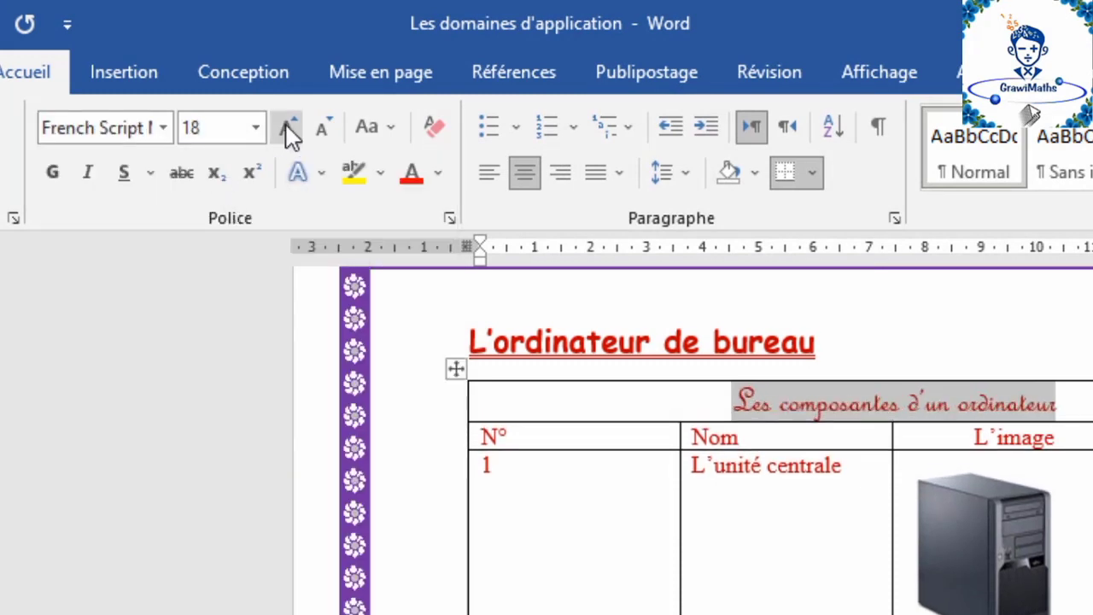
pyautogui.click(288, 128)
pyautogui.click(288, 128)
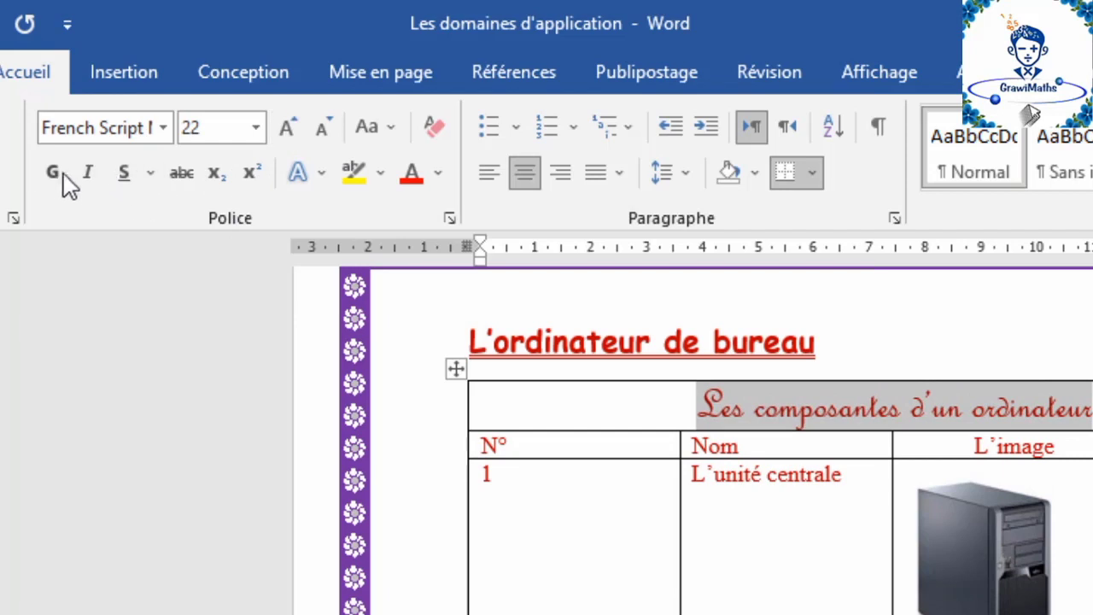
pyautogui.click(57, 177)
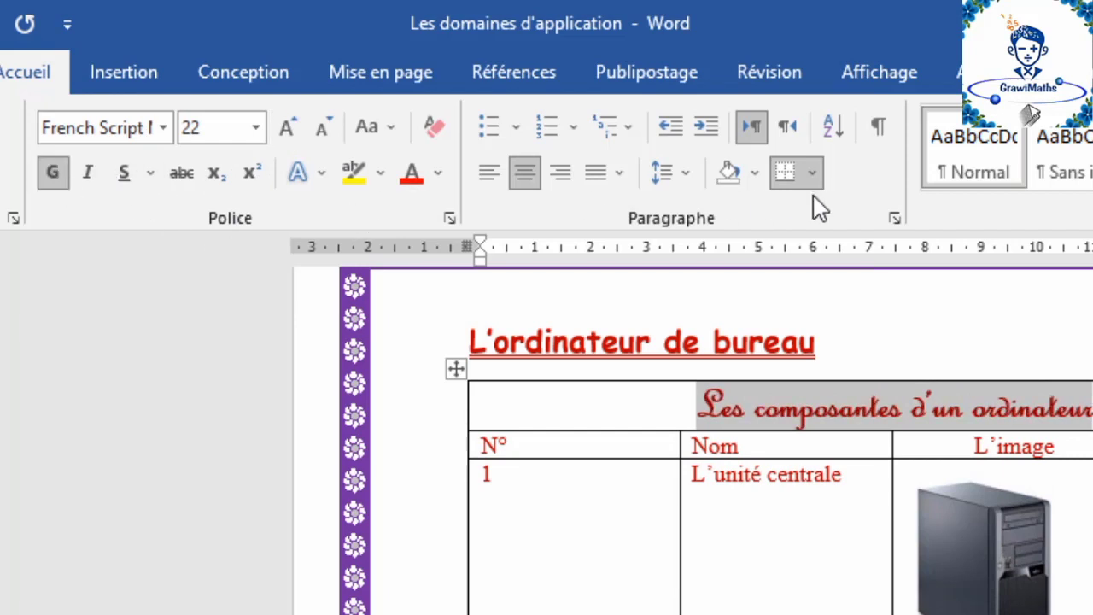
pyautogui.click(760, 175)
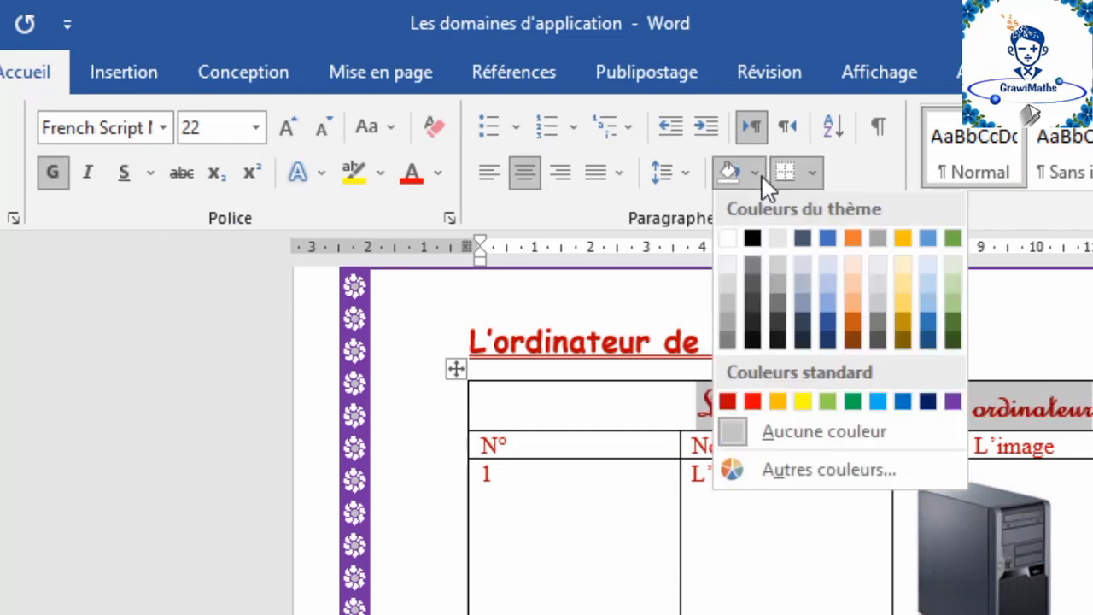
pyautogui.click(930, 268)
# Step: Format the headers "N°", "Nom", "L'image" and "Le rôle" in bold 18 pt Curlz MT
pyautogui.moveTo(1025, 446); pyautogui.dragTo(570, 442)
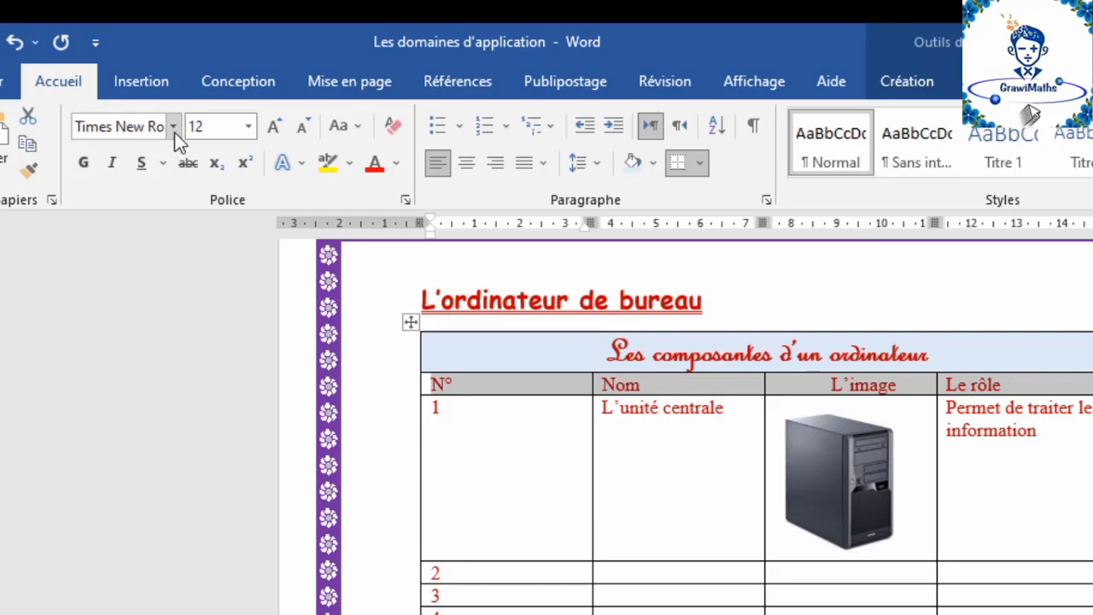
pyautogui.click(173, 126)
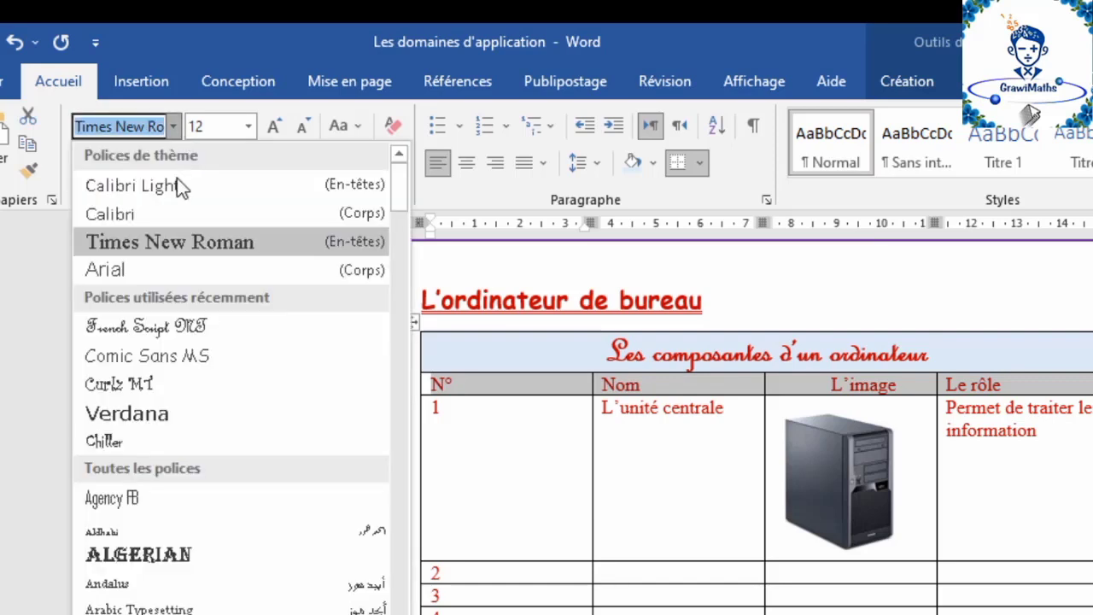
pyautogui.click(155, 386)
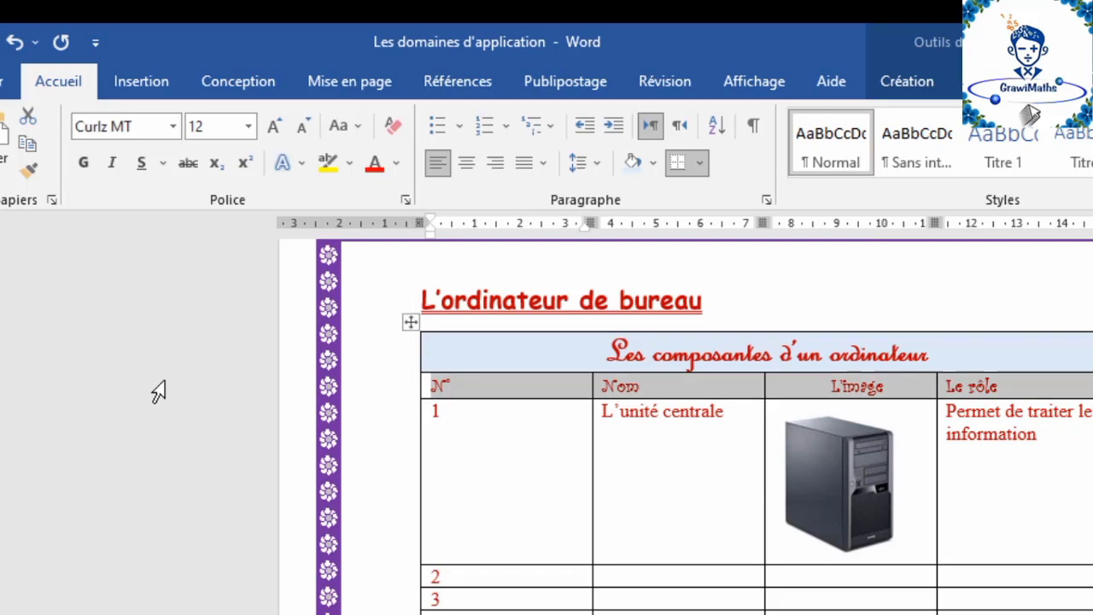
pyautogui.click(280, 135)
pyautogui.click(280, 135)
pyautogui.click(280, 135)
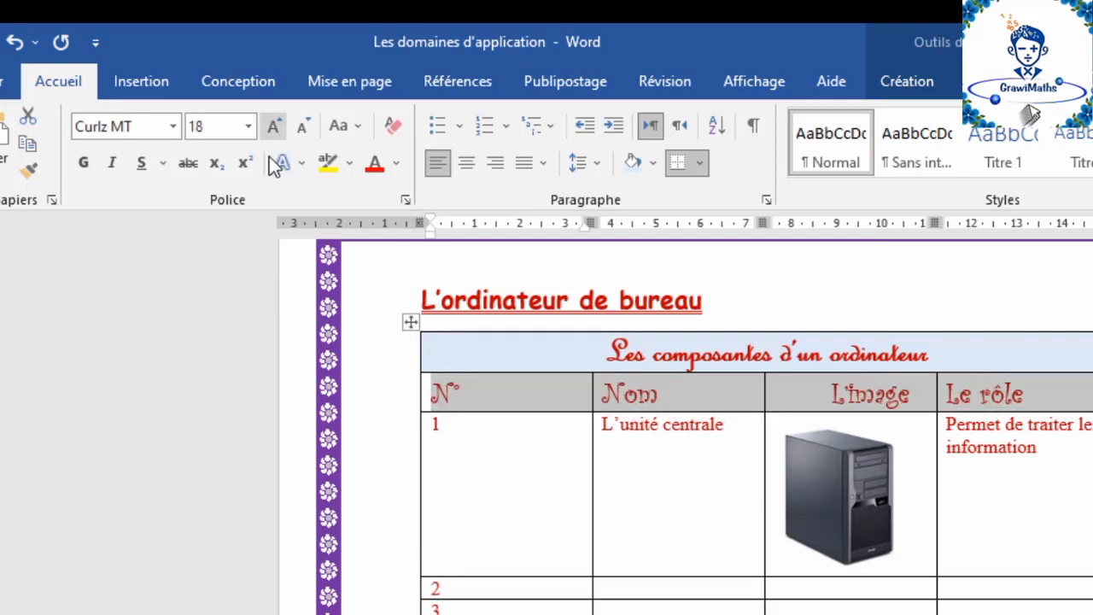
pyautogui.click(81, 164)
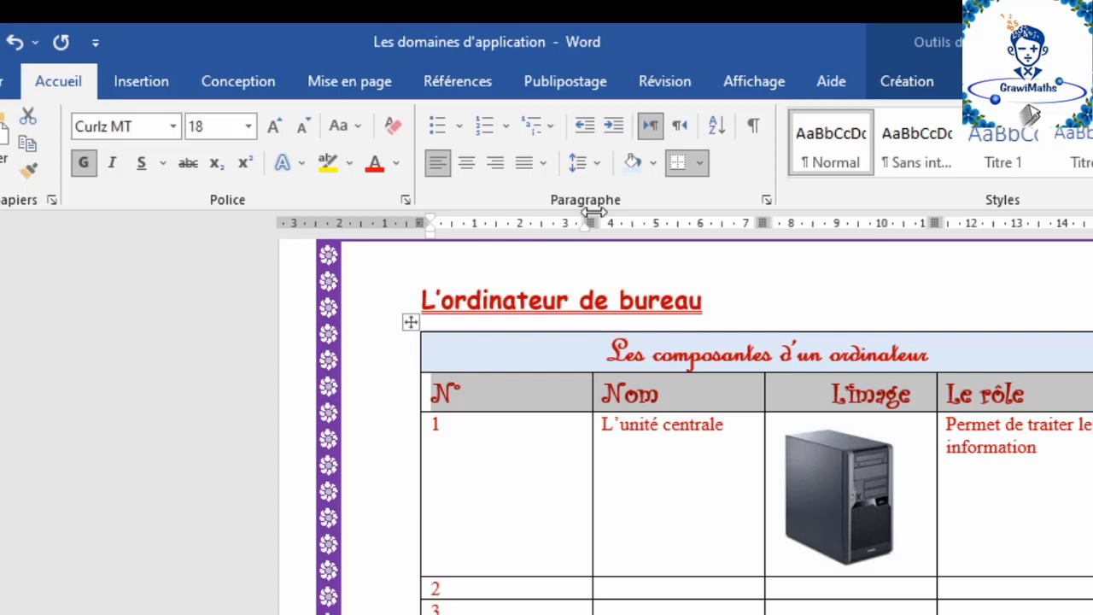
# Step: Shade the header row the same light blue as the title row and centre its text
pyautogui.click(631, 162)
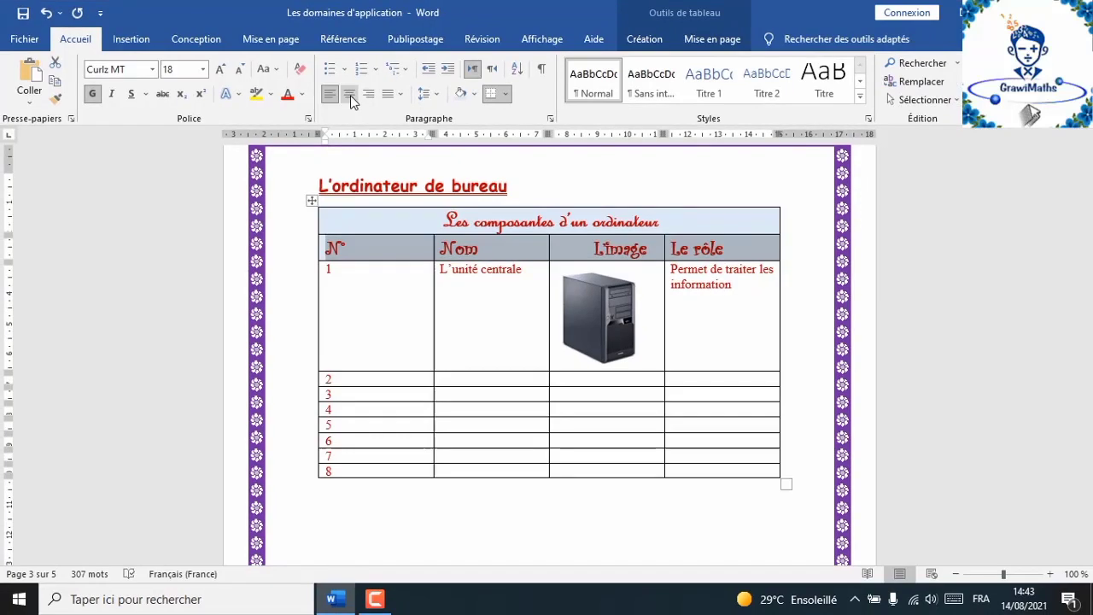
pyautogui.click(350, 93)
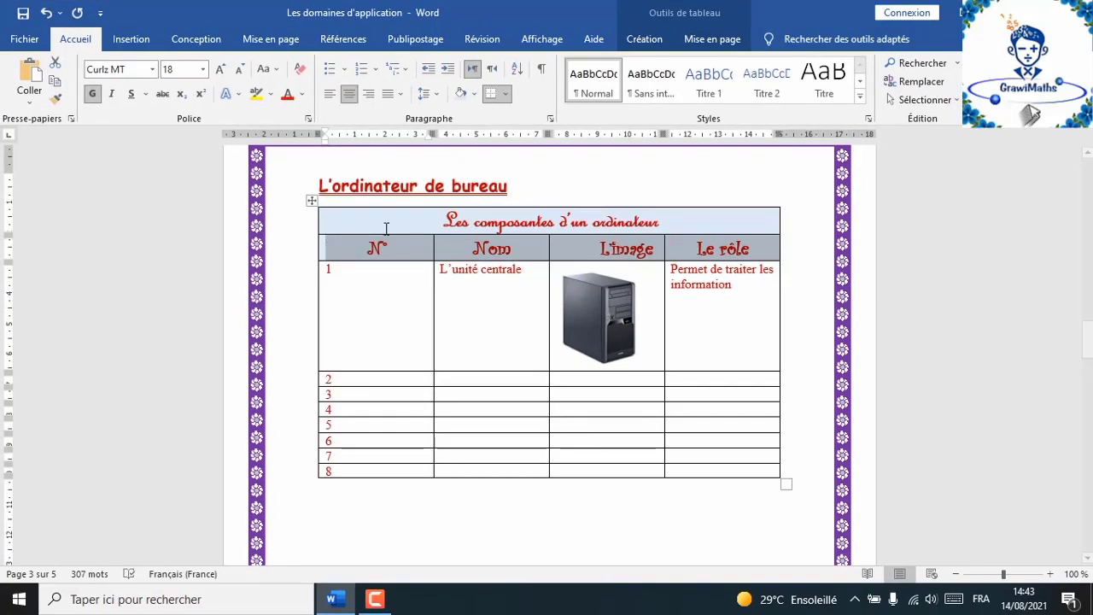
pyautogui.click(378, 320)
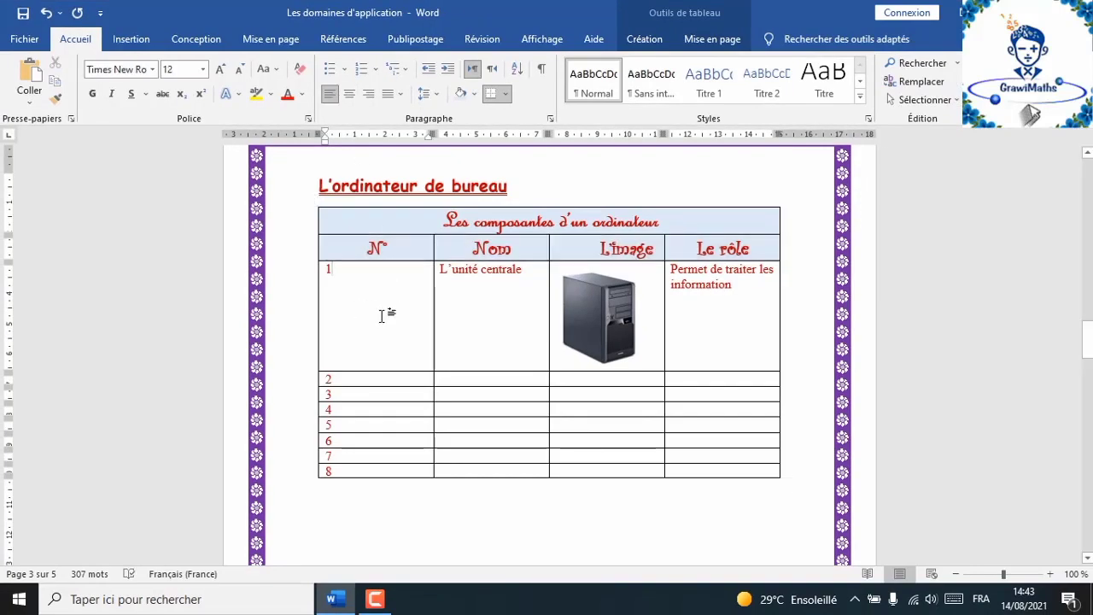
# Step: Centre the contents of all the cells in row 1 both horizontally and vertically
pyautogui.moveTo(383, 313); pyautogui.dragTo(695, 296)
pyautogui.click(704, 306)
pyautogui.click(362, 293)
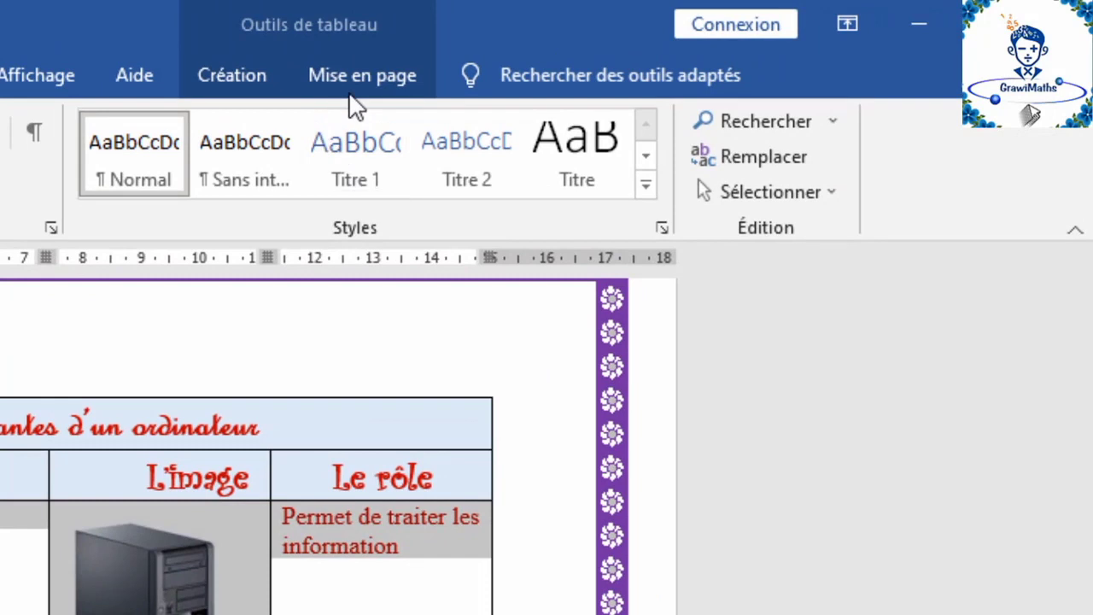
pyautogui.click(358, 72)
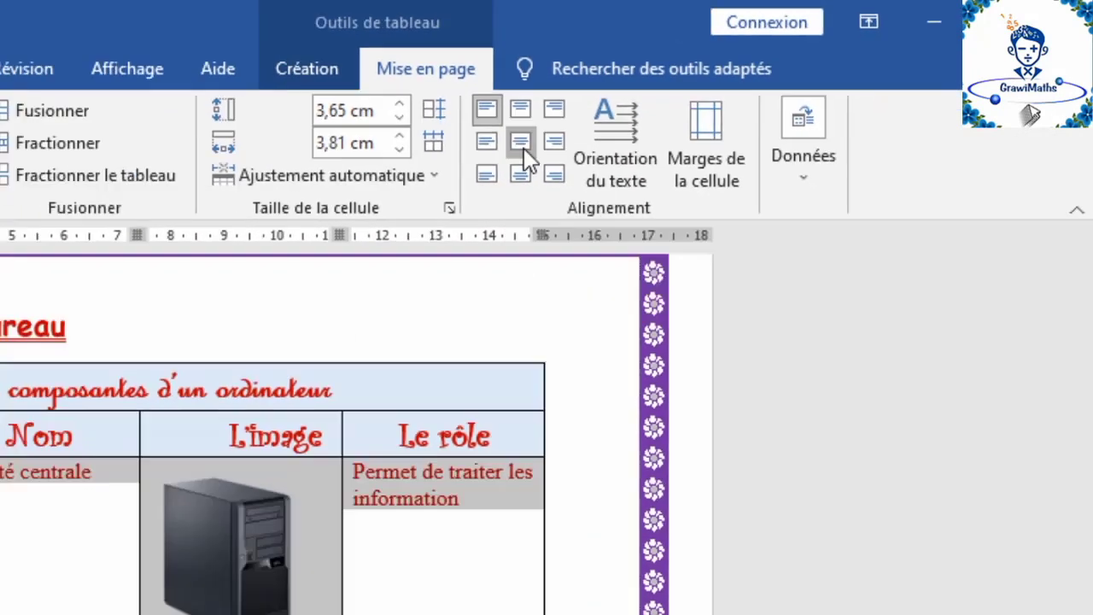
pyautogui.click(375, 183)
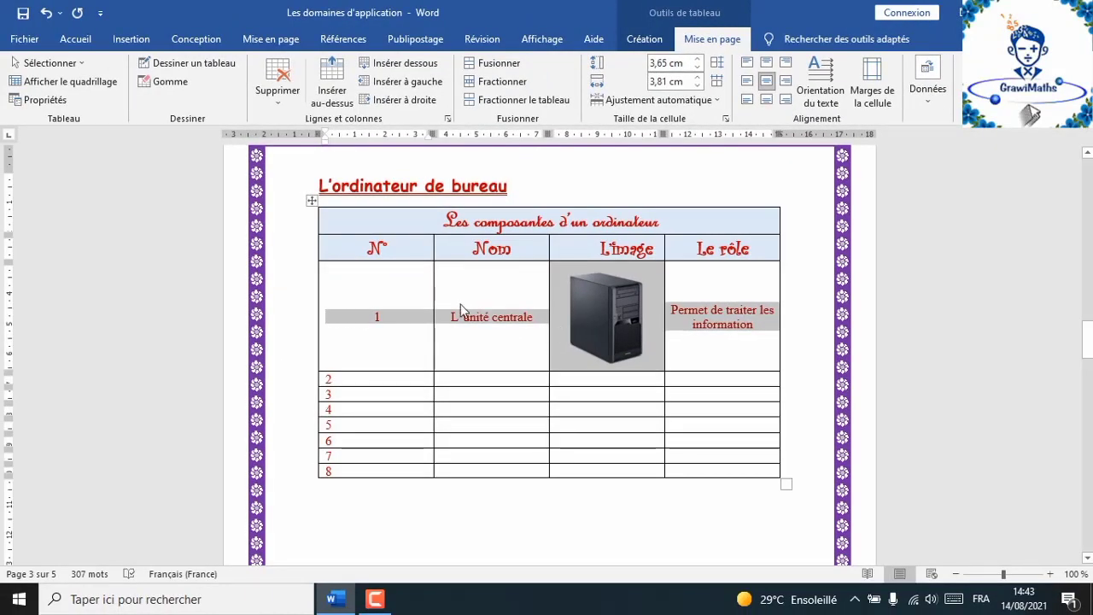
# Step: Set the font of the text in row 1 to Comic Sans MS
pyautogui.click(77, 43)
pyautogui.click(153, 69)
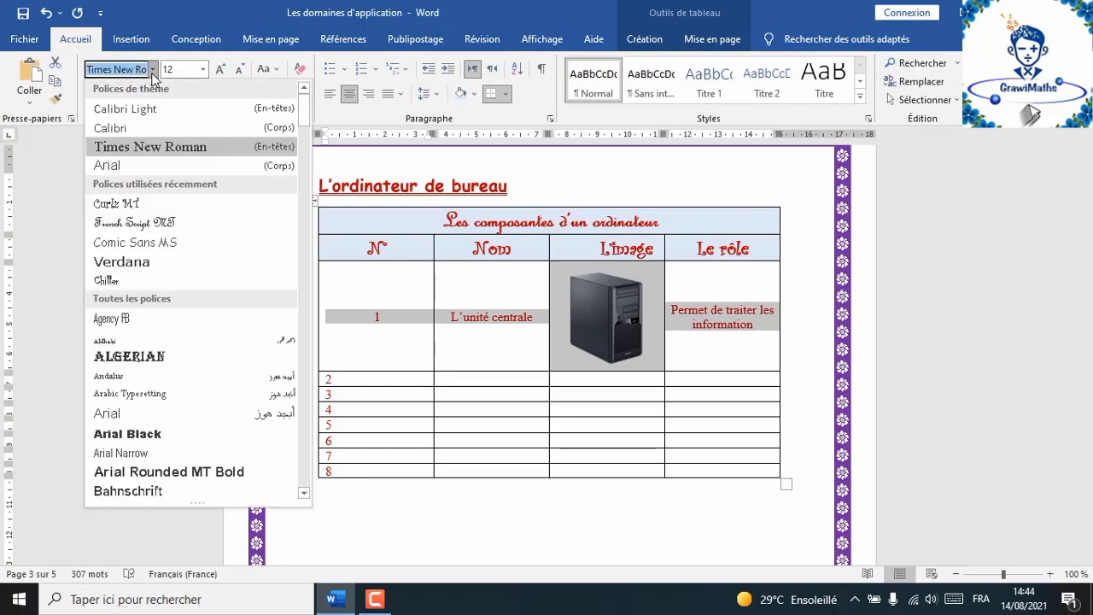
pyautogui.click(142, 243)
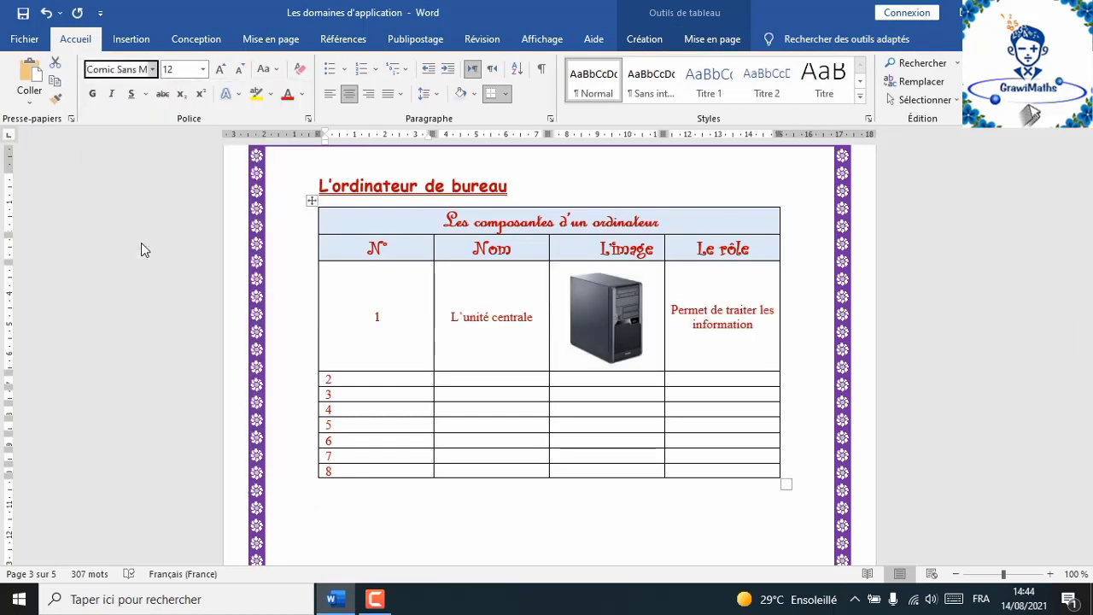
pyautogui.click(143, 250)
pyautogui.doubleClick(365, 321)
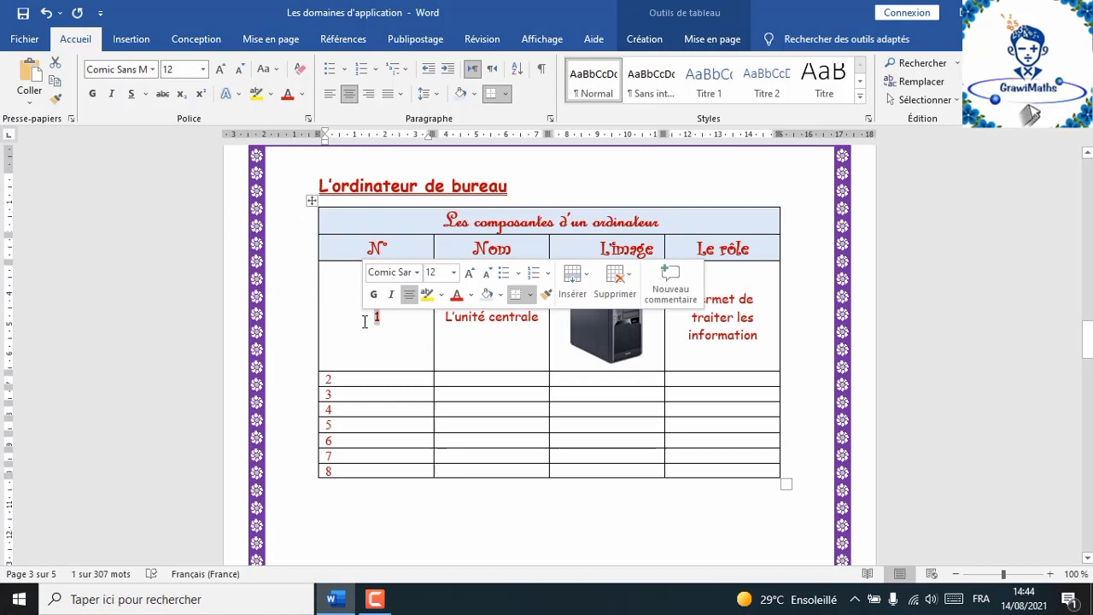
# Step: Narrow the "N°" column of the "Constituants d'un ordinateur" table, giving the freed width to the "Nom" column
pyautogui.click(453, 336)
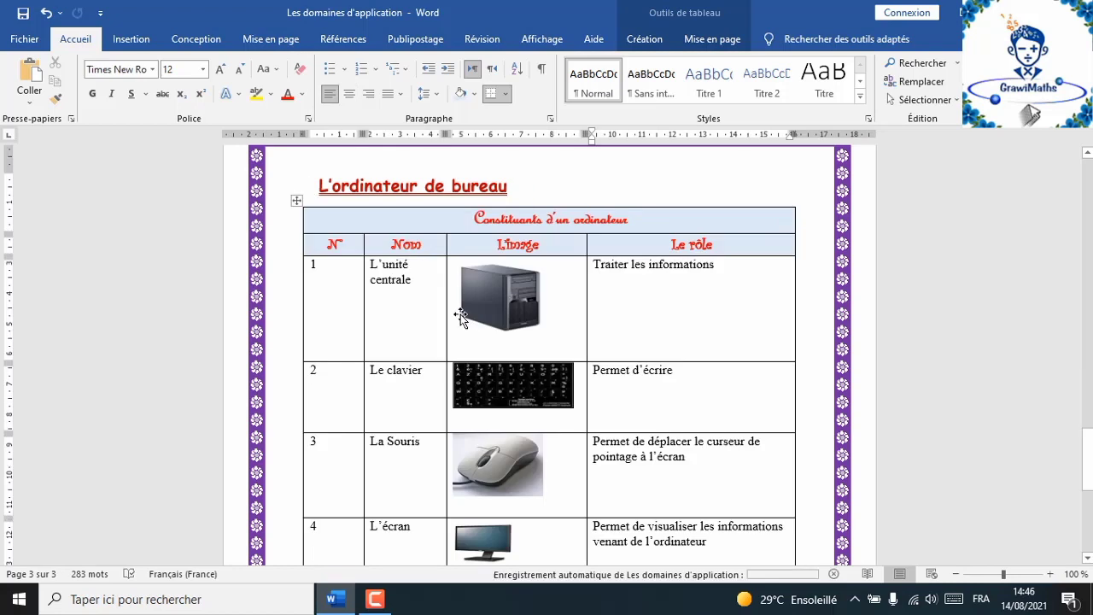
pyautogui.scroll(-6, 461, 314)
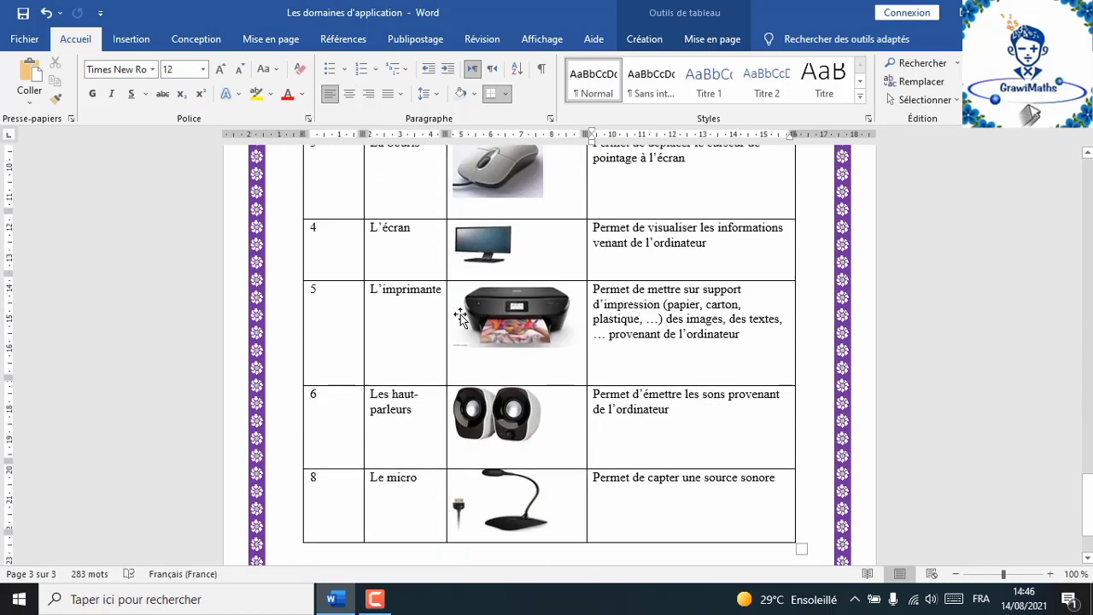
pyautogui.scroll(8, 461, 315)
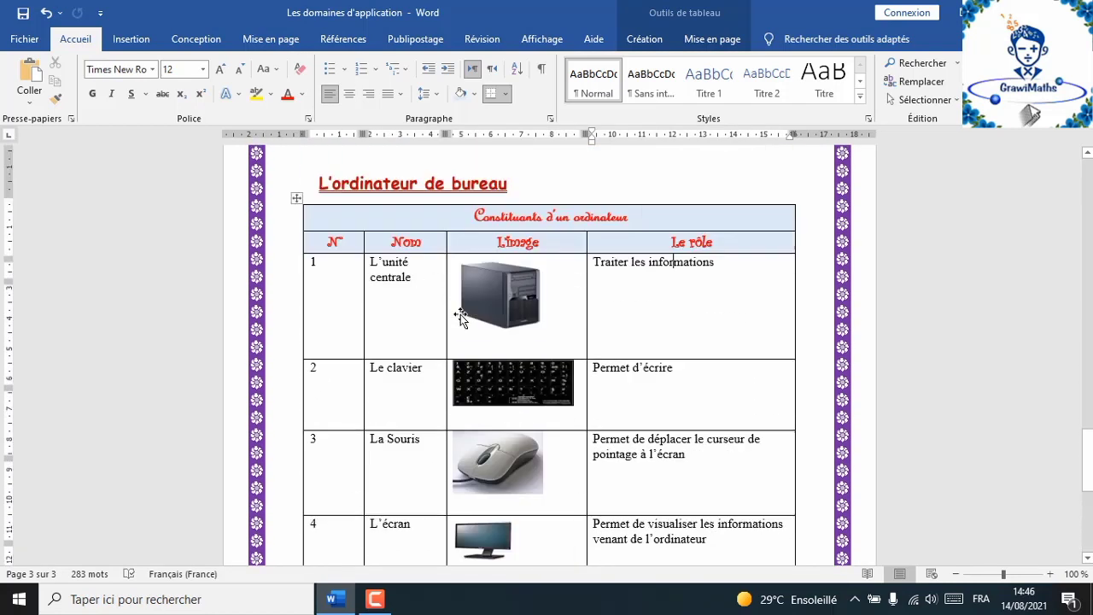
pyautogui.scroll(2, 461, 314)
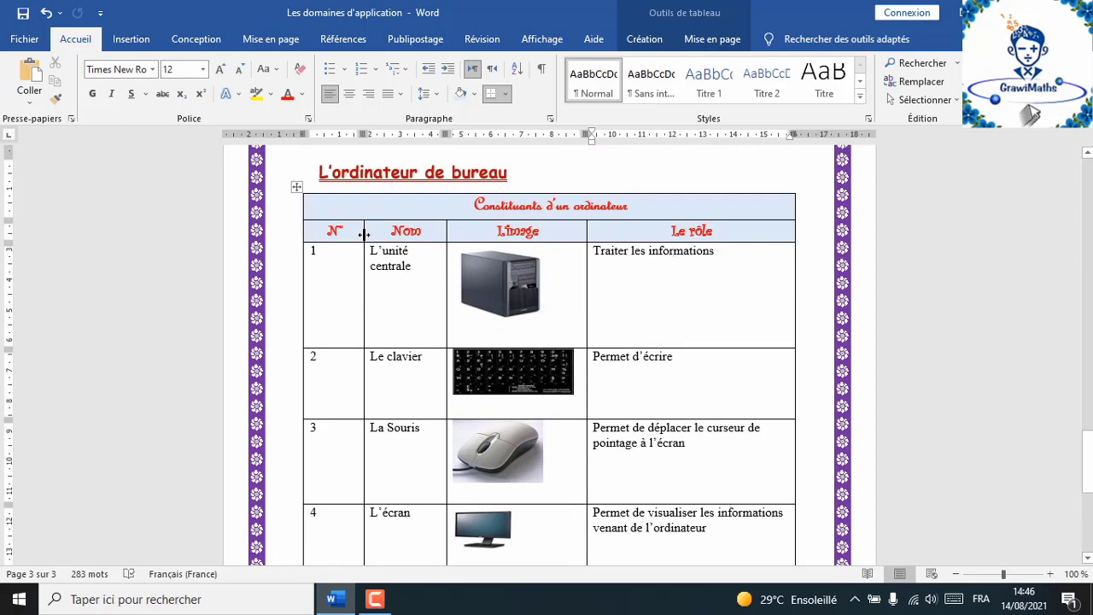
pyautogui.moveTo(363, 233); pyautogui.dragTo(694, 612)
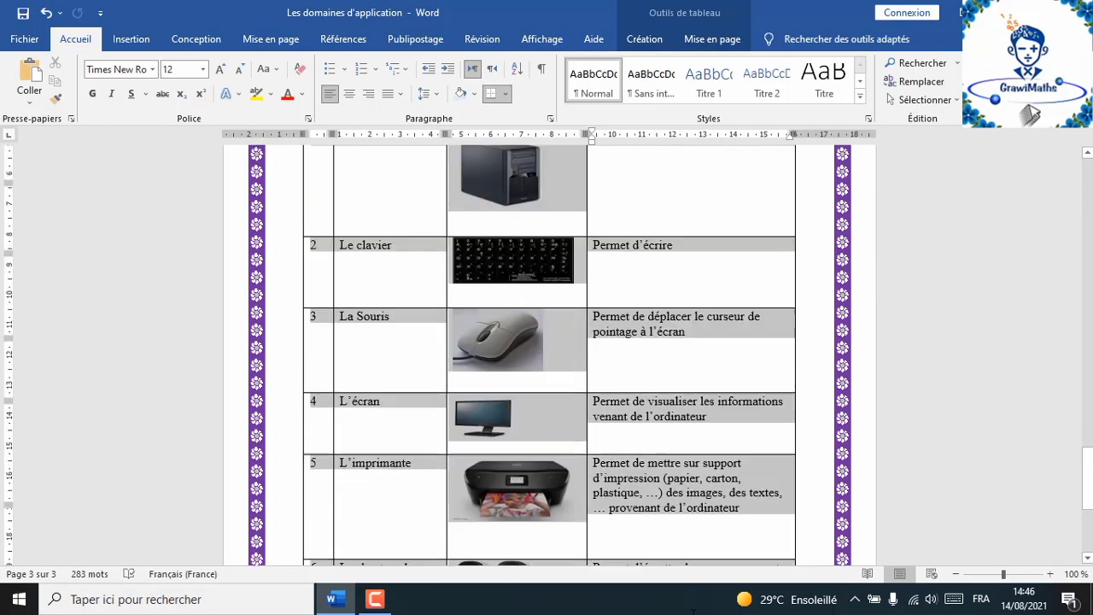
# Step: Centre the contents of all the cells in rows 1 to 8 both horizontally and vertically
pyautogui.hotkey('ctrl', 'z')
pyautogui.click(325, 266)
pyautogui.hotkey('shift', 'Right')
pyautogui.hotkey('shift', 'Right')
pyautogui.hotkey('shift', 'Right')
pyautogui.hotkey('shift', 'Right')
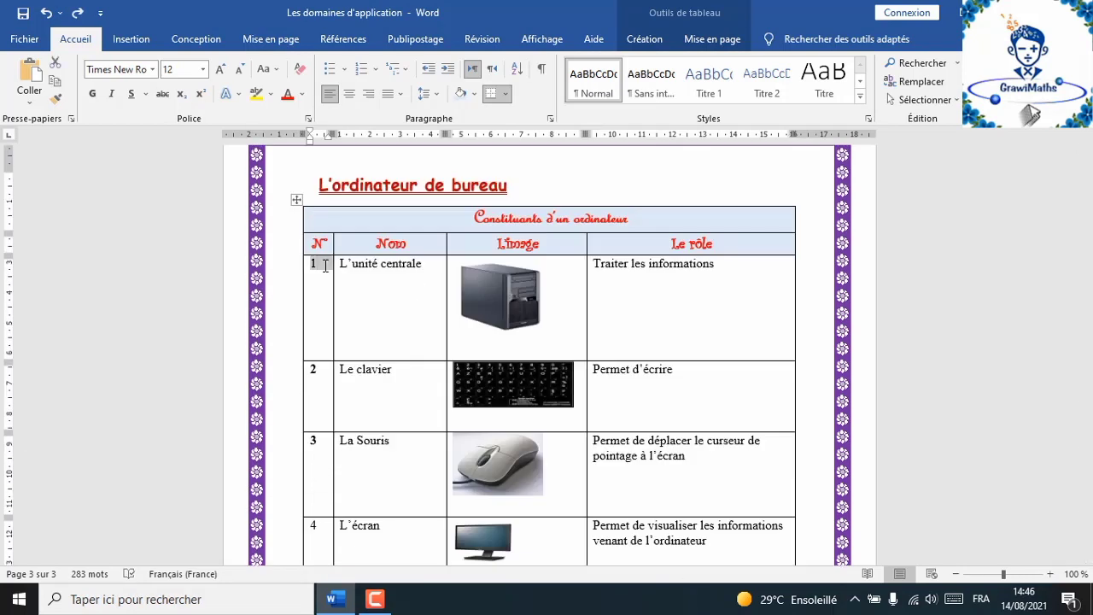
pyautogui.hotkey('shift', 'Down')
pyautogui.hotkey('shift', 'Down')
pyautogui.hotkey('shift', 'Down')
pyautogui.hotkey('shift', 'Down')
pyautogui.hotkey('shift', 'Down')
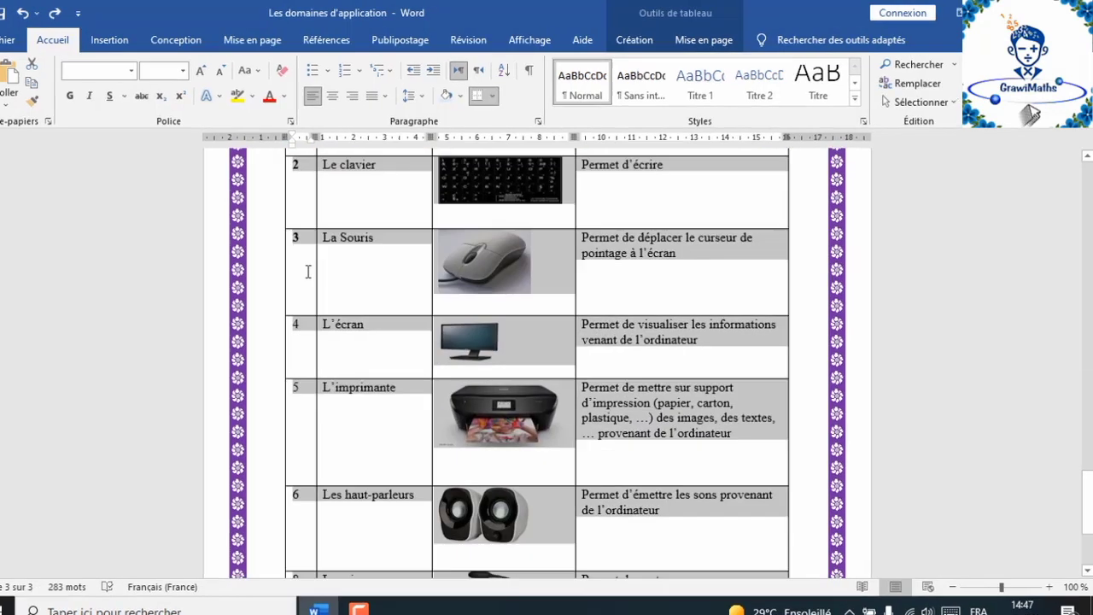
pyautogui.hotkey('shift', 'Down')
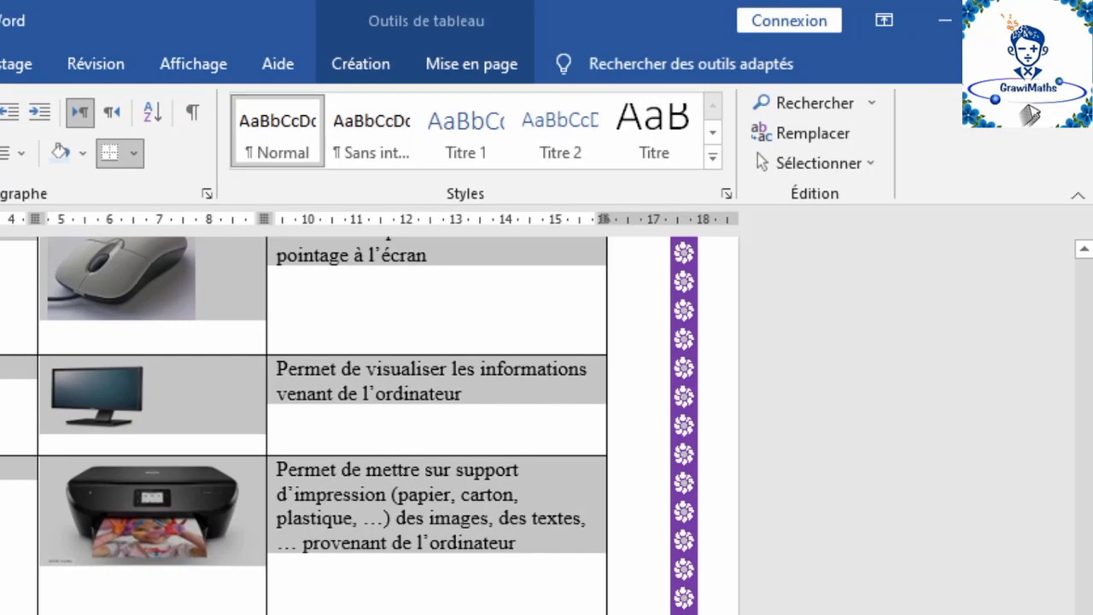
pyautogui.click(487, 78)
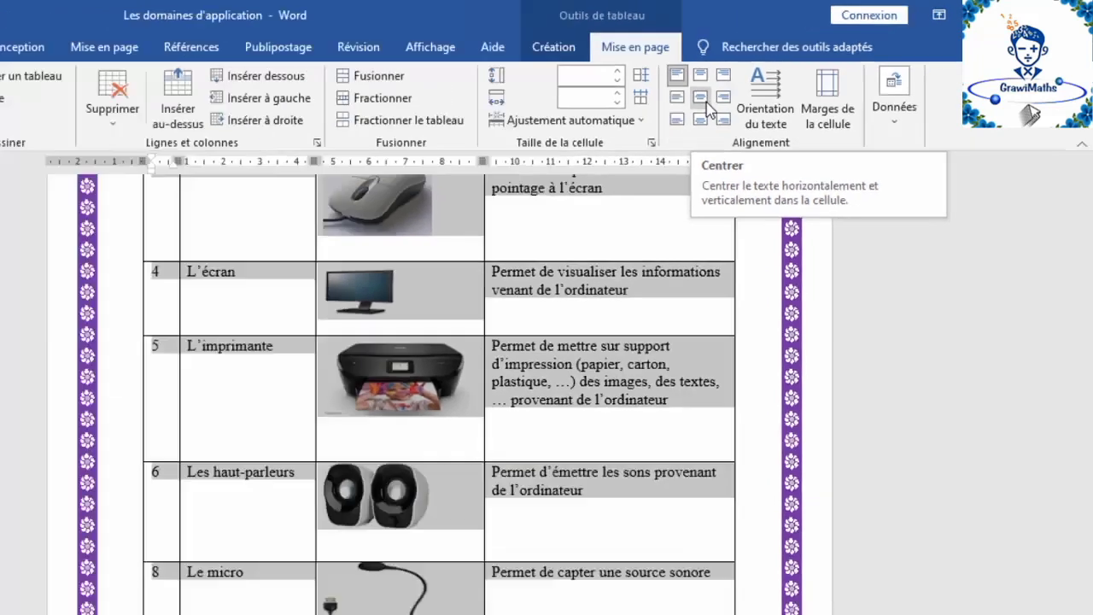
pyautogui.click(571, 137)
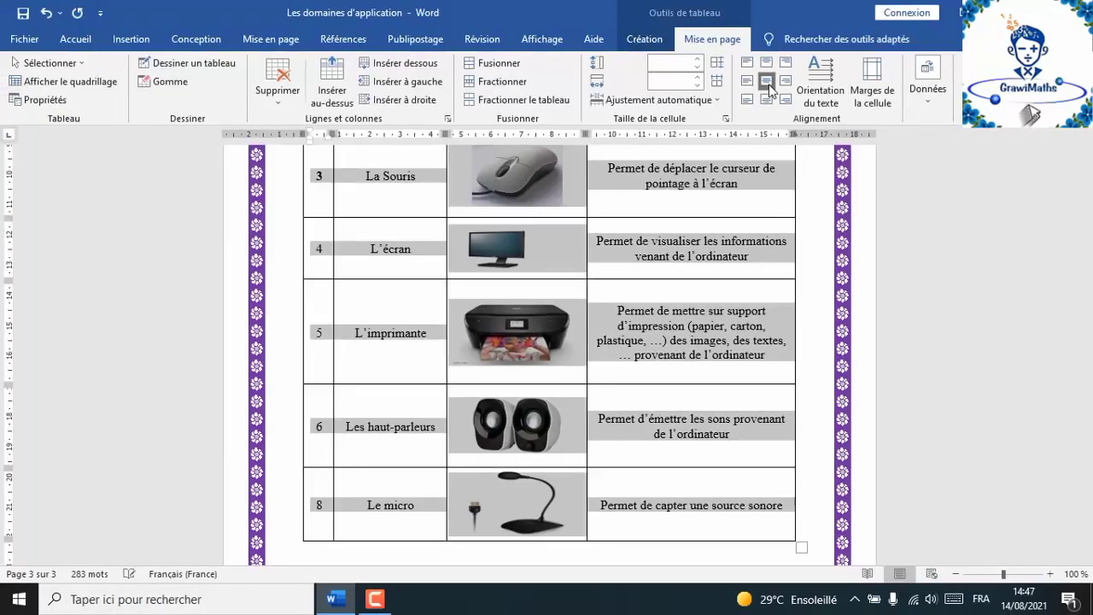
pyautogui.click(649, 350)
# Step: Insert a blank line below the number 1 and colour the numbers 1 to 8 in the "N°" column red
pyautogui.scroll(7, 649, 348)
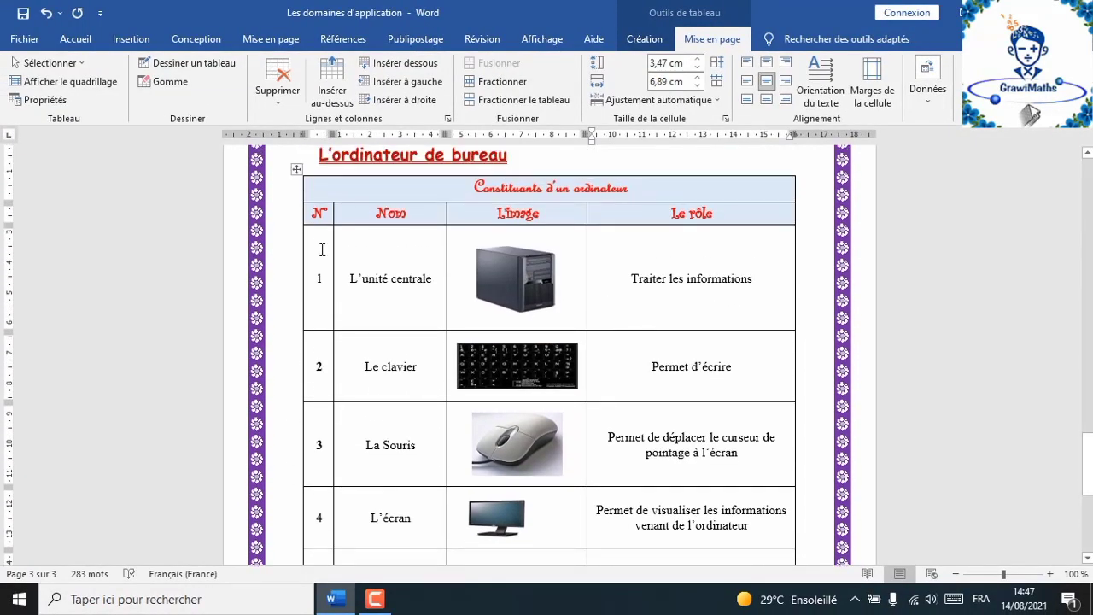
pyautogui.click(324, 282)
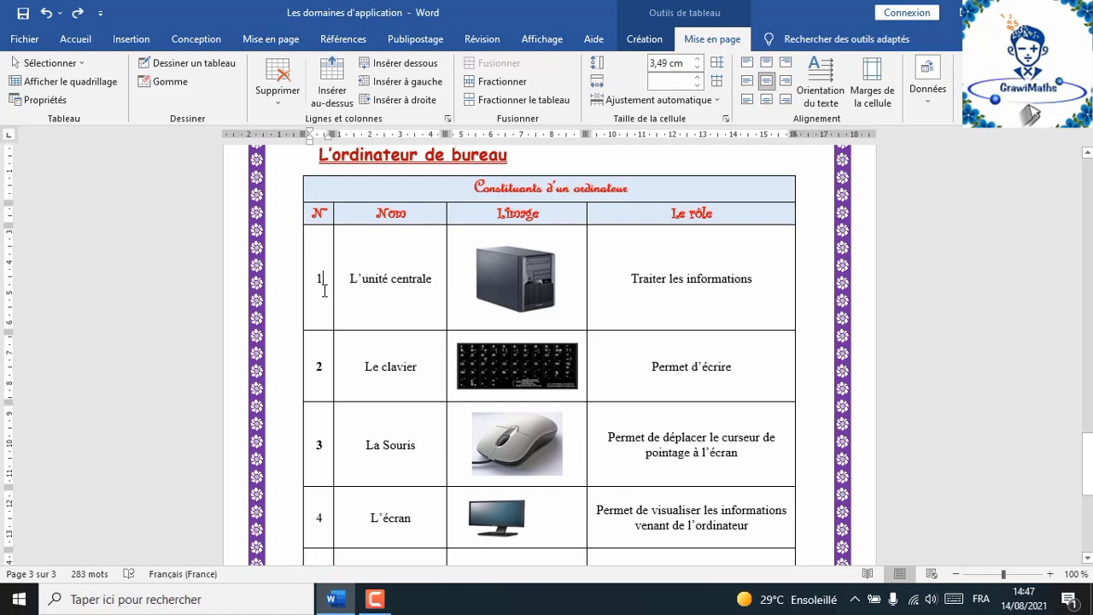
pyautogui.press('Return')
pyautogui.hotkey('shift', 'Down')
pyautogui.hotkey('shift', 'Down')
pyautogui.hotkey('shift', 'Down')
pyautogui.hotkey('shift', 'Down')
pyautogui.hotkey('shift', 'Down')
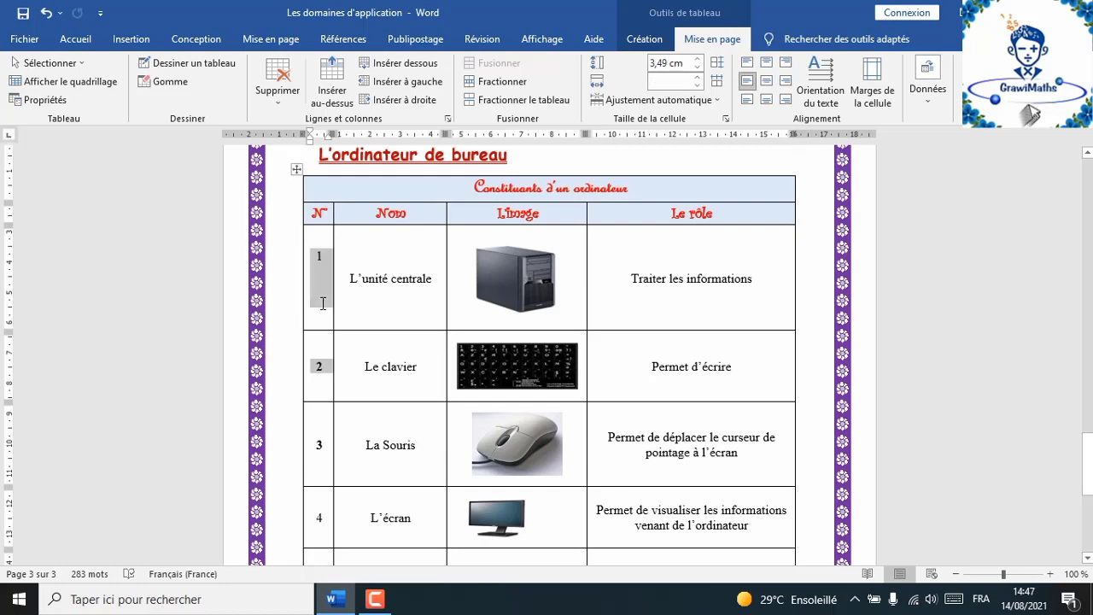
pyautogui.hotkey('shift', 'Down')
pyautogui.hotkey('shift', 'Down')
pyautogui.hotkey('shift', 'Down')
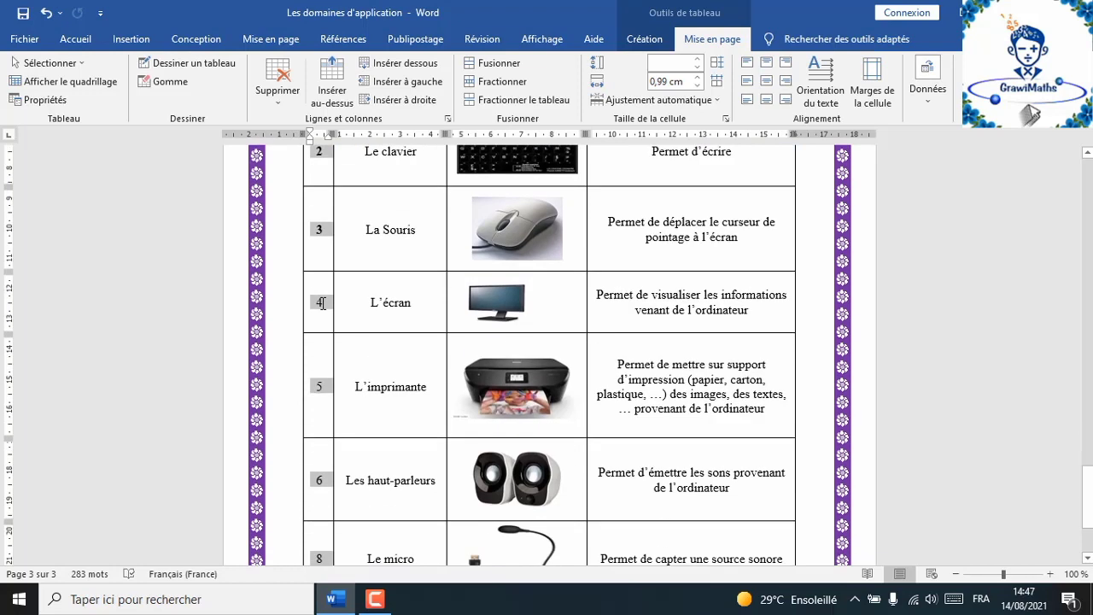
pyautogui.click(323, 303)
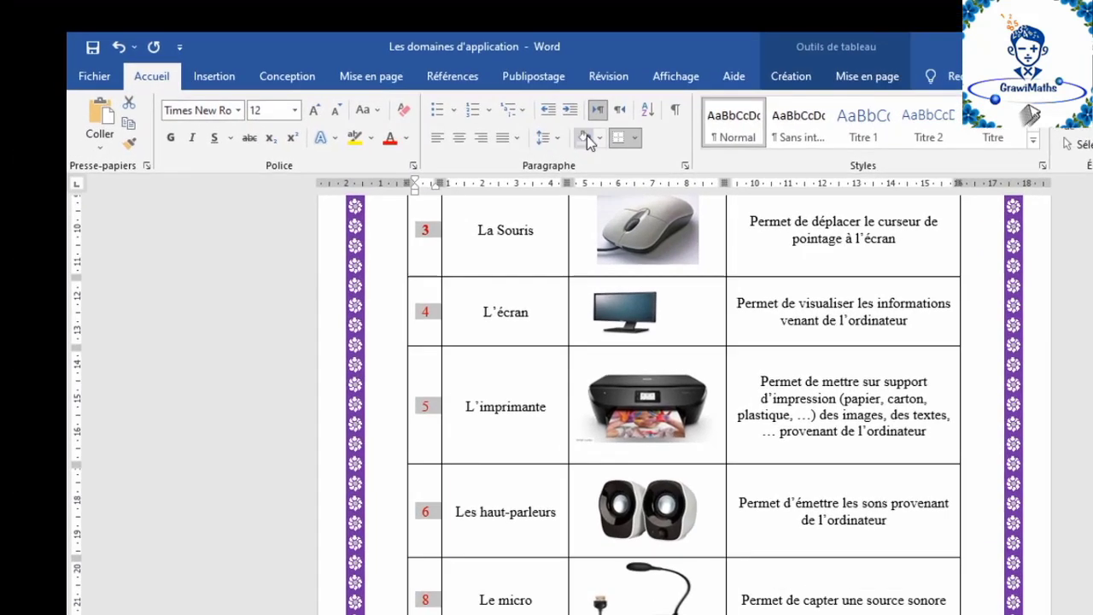
# Step: Shade the number cells in the "N°" column light blue and enlarge the font size of their numbers
pyautogui.click(462, 92)
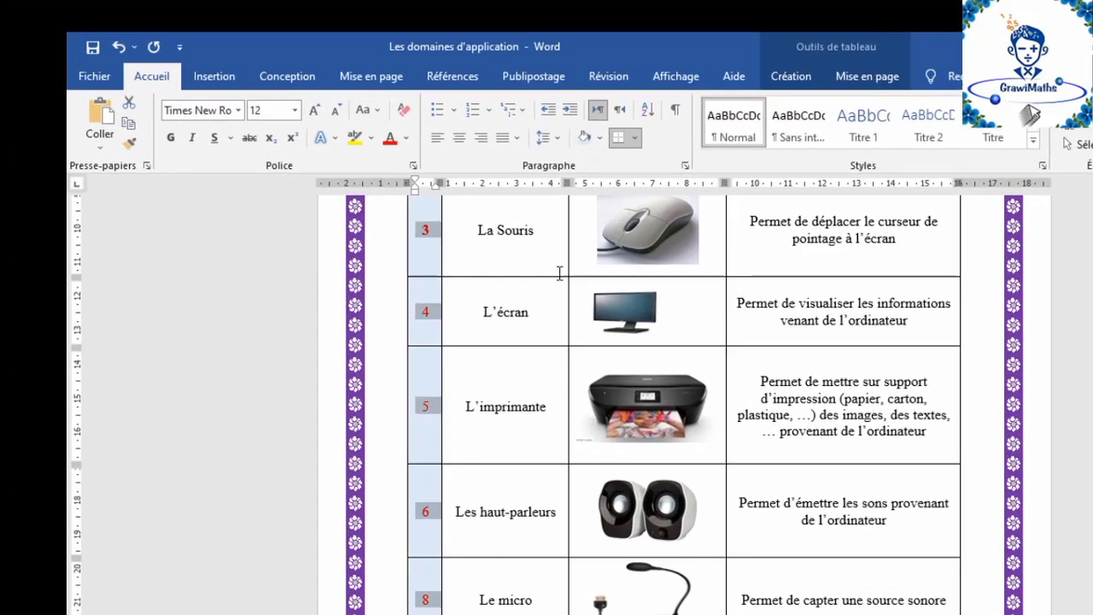
pyautogui.click(316, 111)
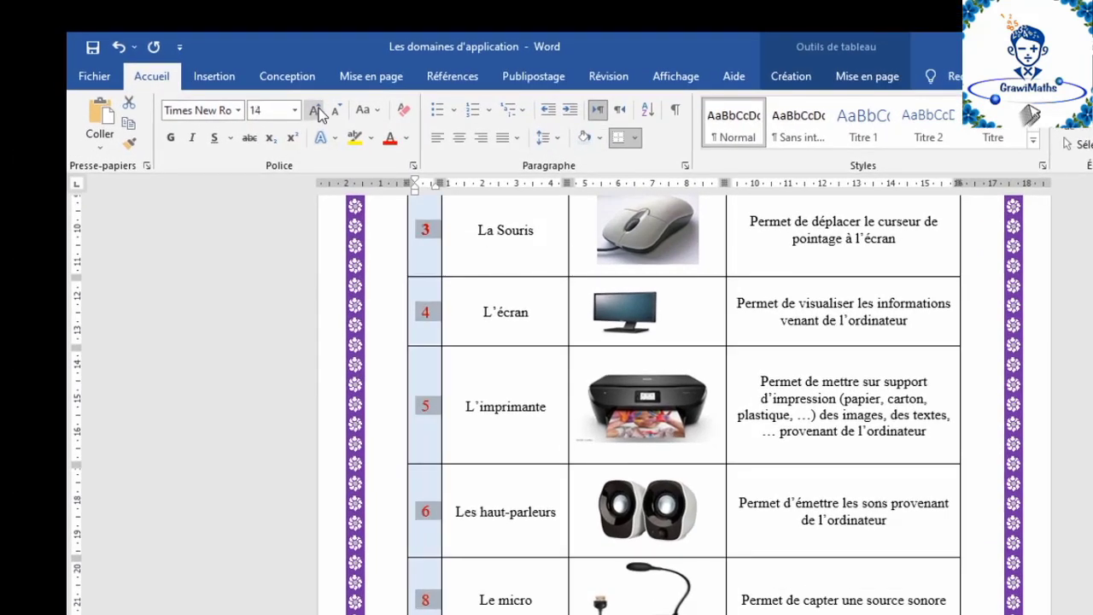
pyautogui.click(316, 111)
pyautogui.click(316, 111)
pyautogui.click(506, 269)
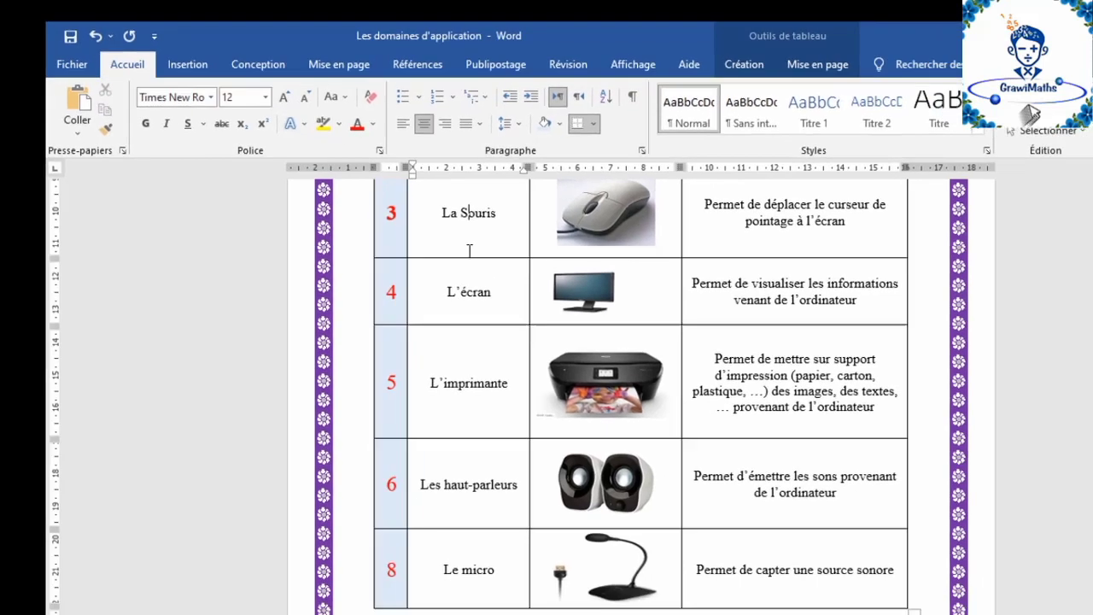
# Step: Select the text "L'unité centrale" in the first component row of the "Nom" column
pyautogui.scroll(5, 506, 270)
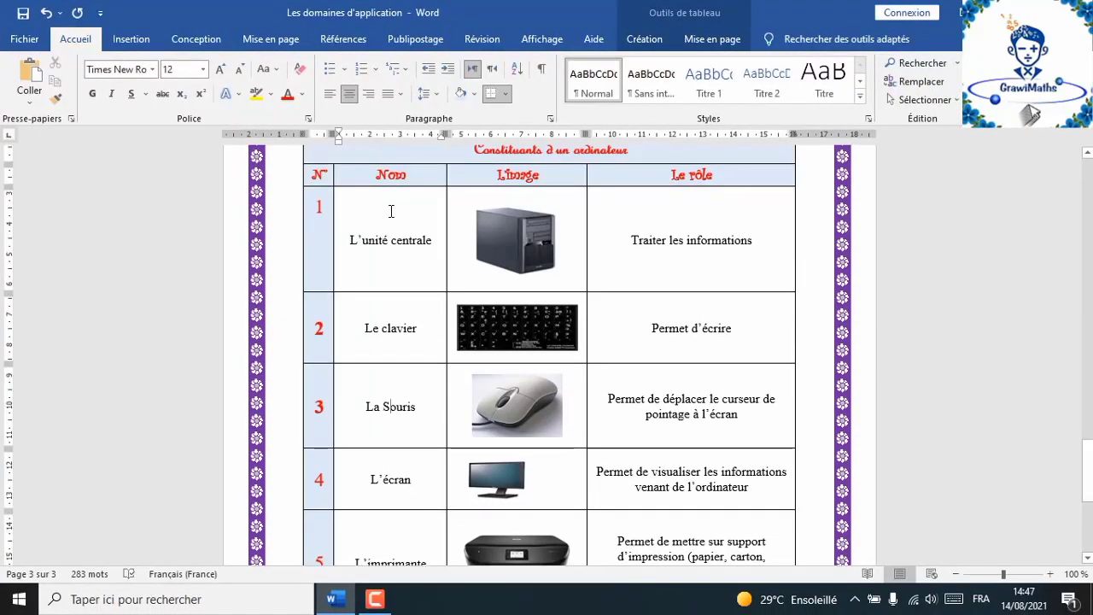
pyautogui.doubleClick(395, 240)
pyautogui.click(396, 266)
pyautogui.moveTo(346, 240); pyautogui.dragTo(412, 255)
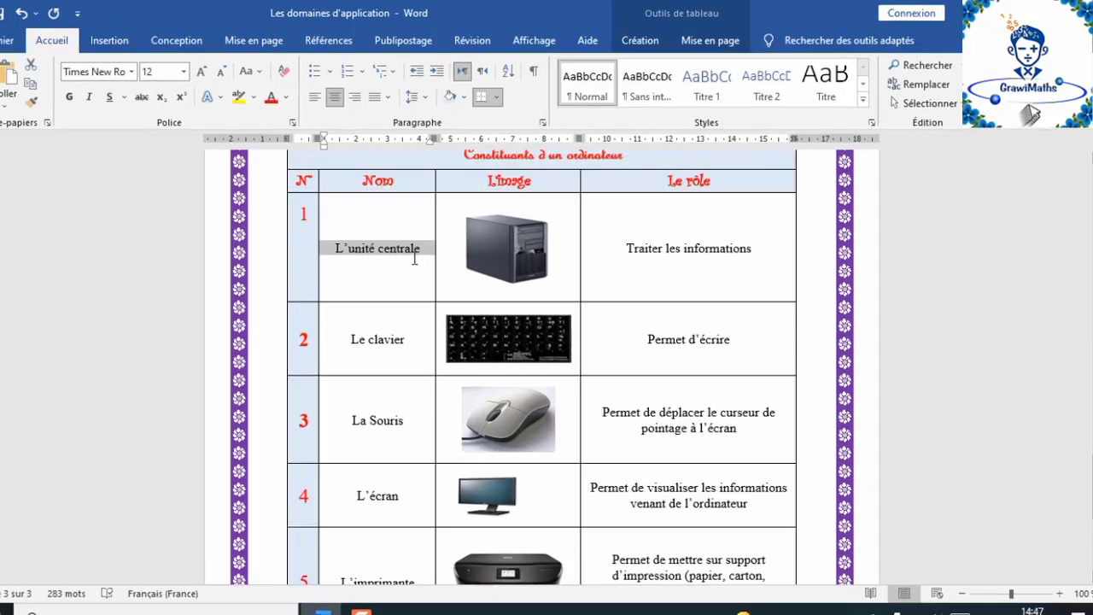